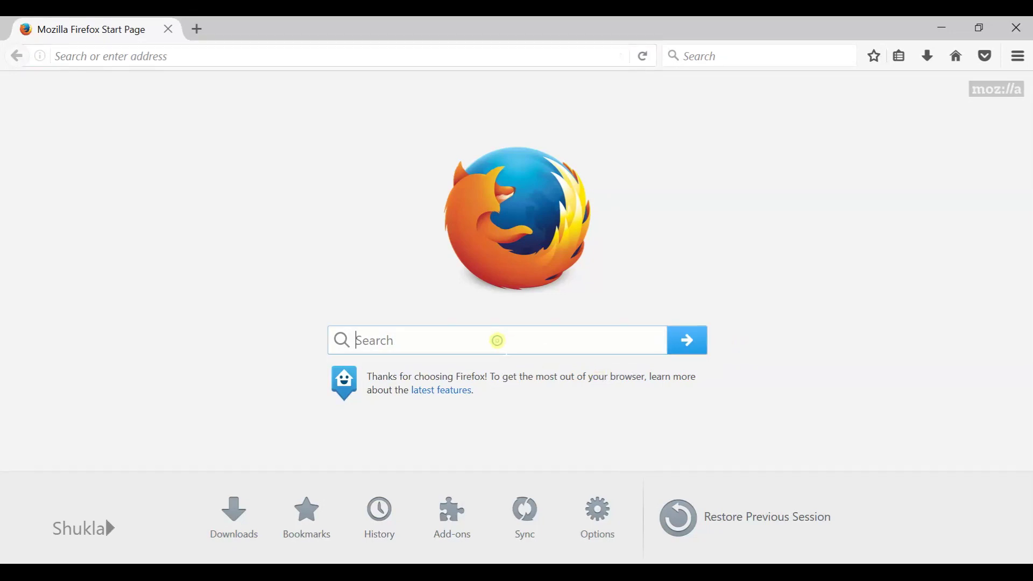
Search Google for 'overleaf' and open the Overleaf Log In result in a new tab
text(over)
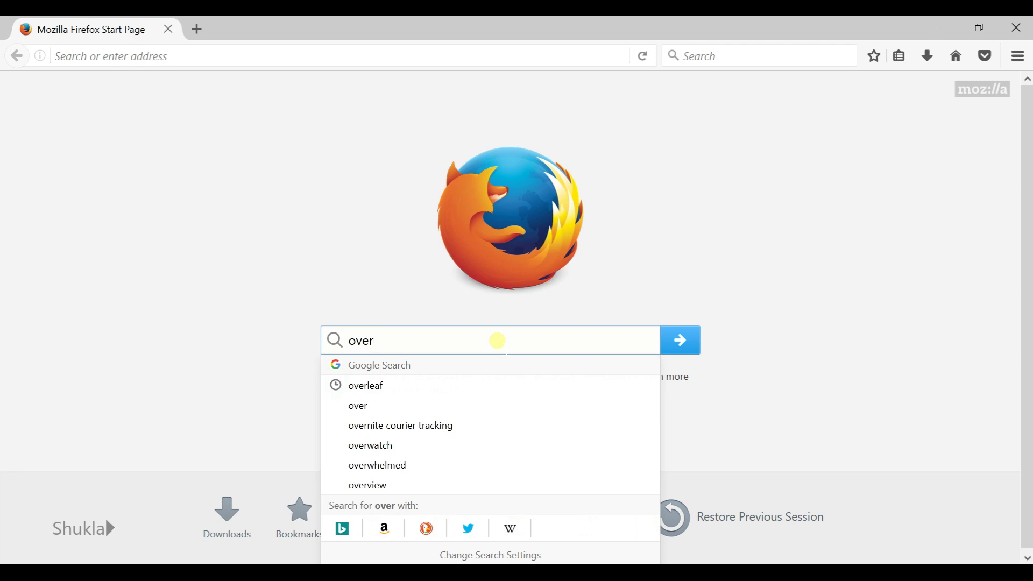
key(Down)
key(Return)
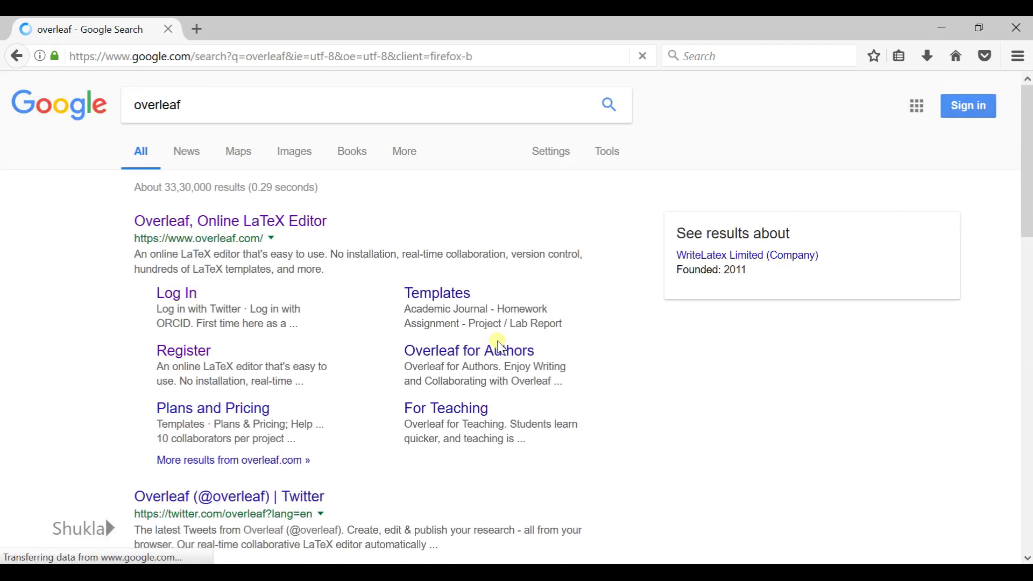
right_click(171, 300)
click(227, 315)
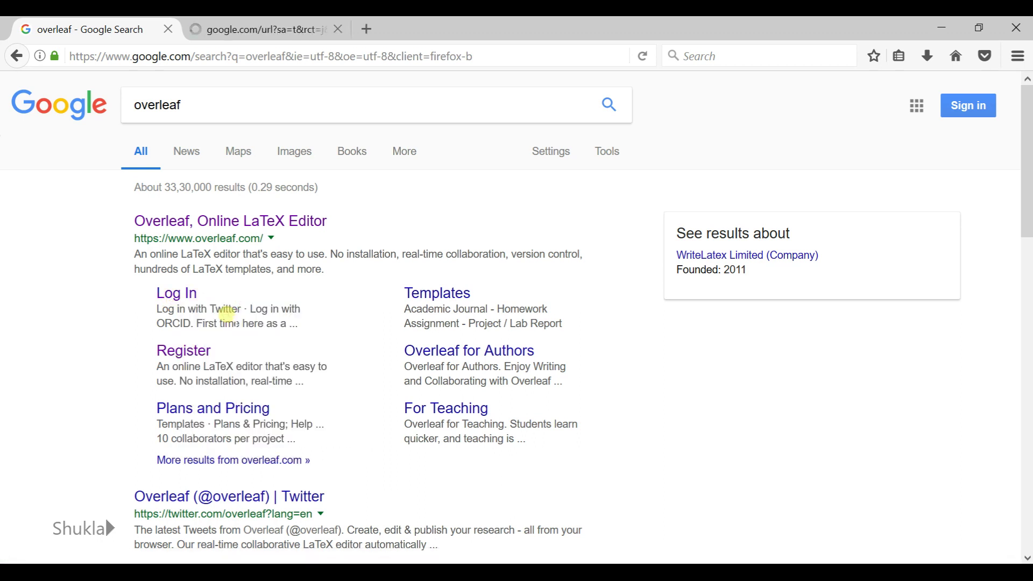
Move to the Overleaf log-in tab, close the Google tab, and choose Register using Google
click(240, 25)
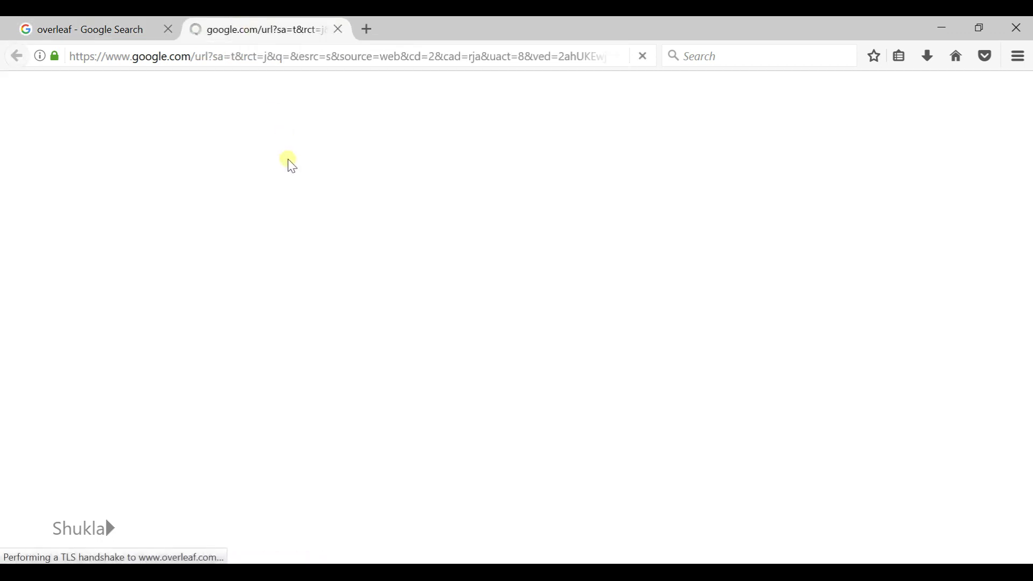
click(168, 29)
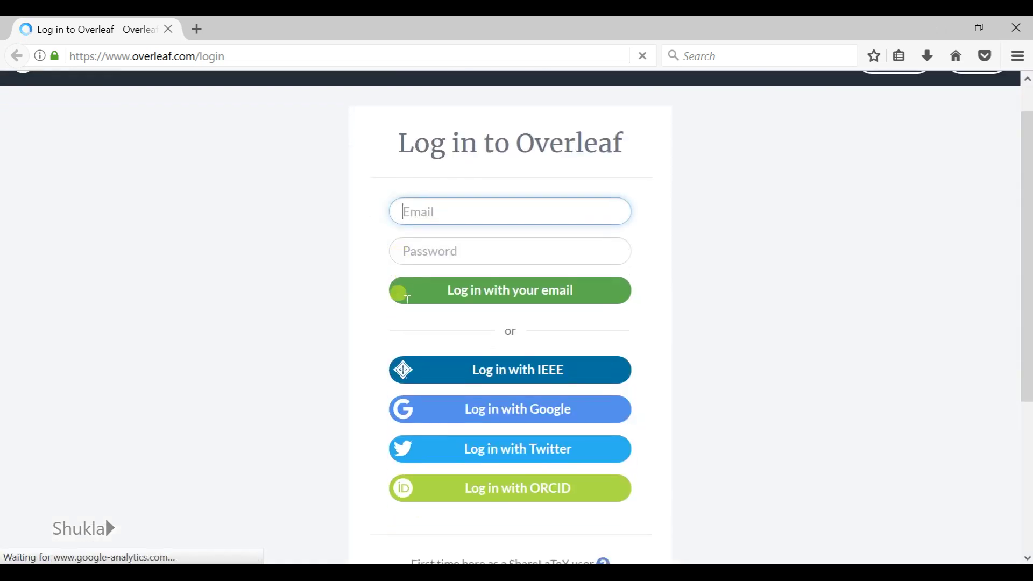
scroll(401, 299, down, 5)
scroll(398, 294, up, 5)
scroll(398, 294, down, 5)
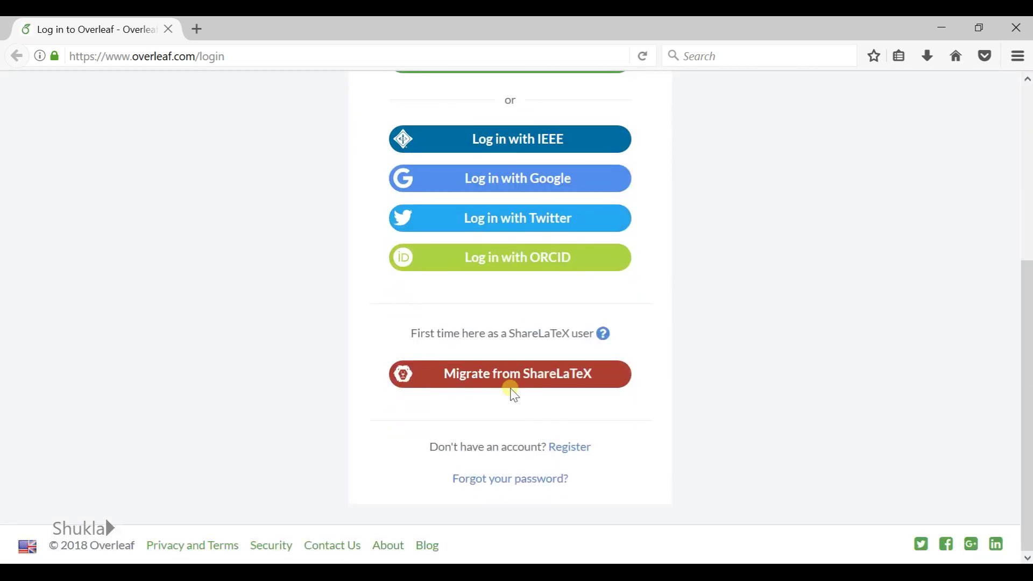
click(587, 446)
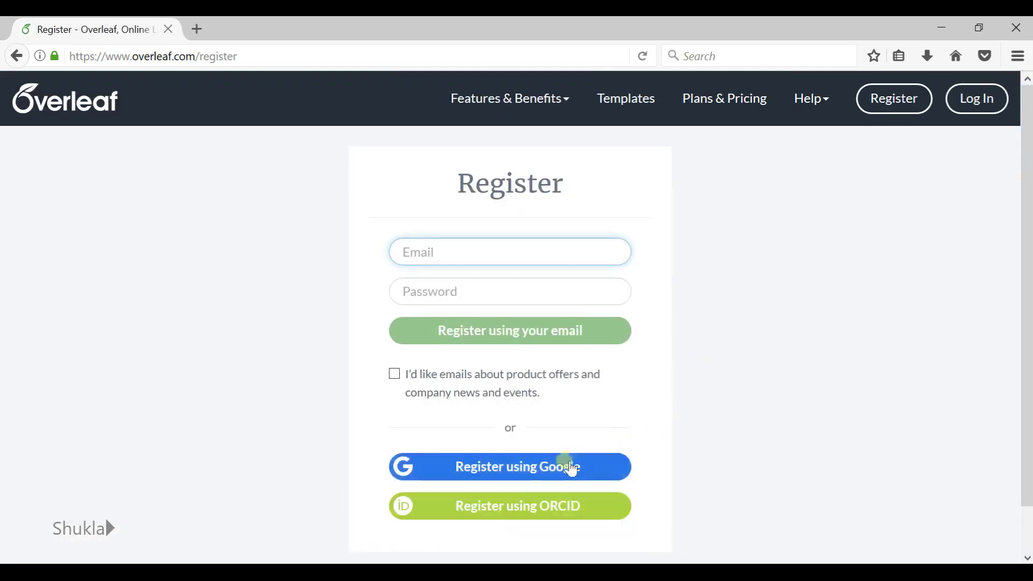
click(567, 472)
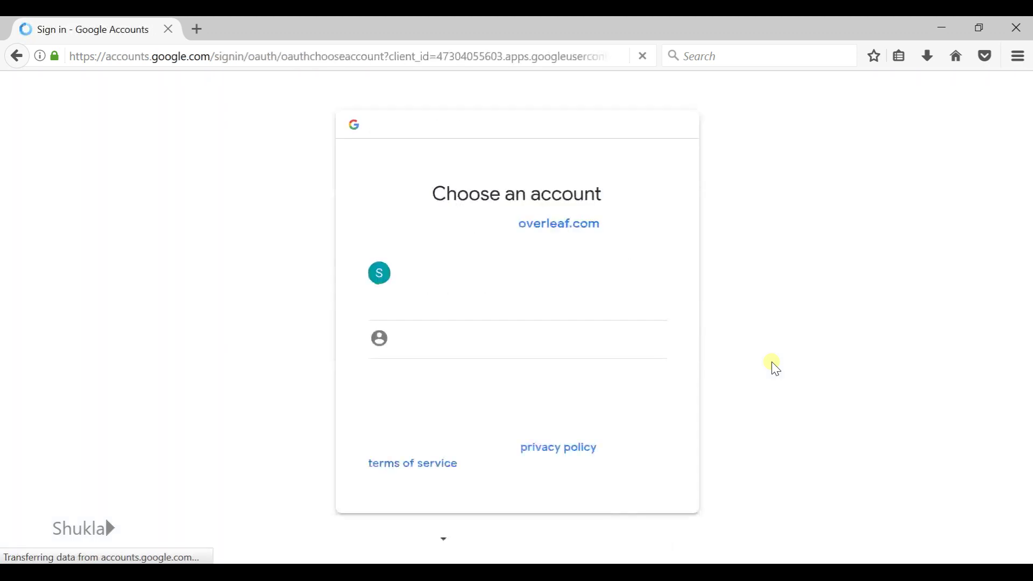
Sign in with the chosen Google account and submit its password
click(427, 290)
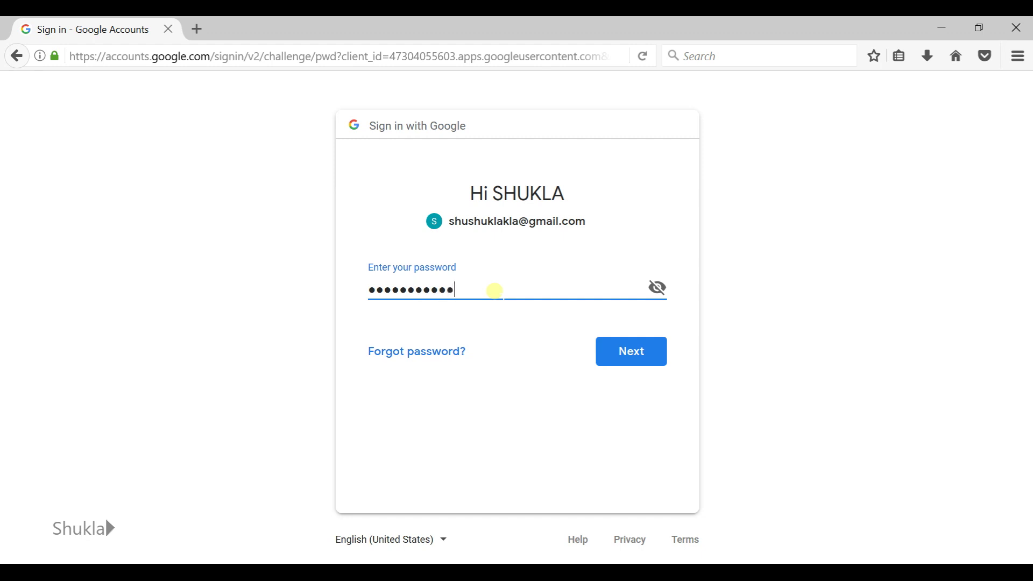
key(Return)
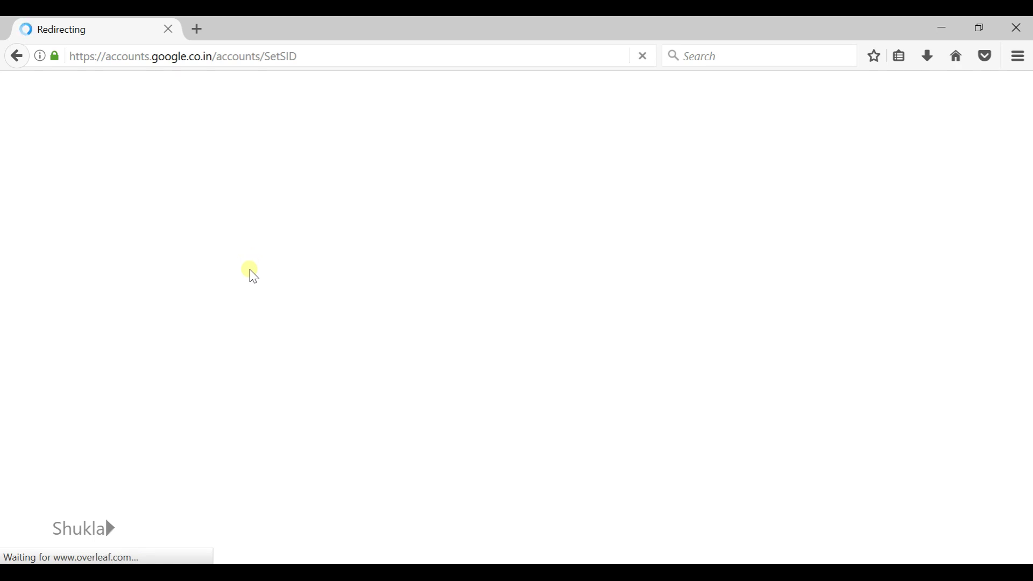
Answer 'No, I only have an Overleaf account', get started with Overleaf v2, then go to Projects
scroll(274, 298, down, 3)
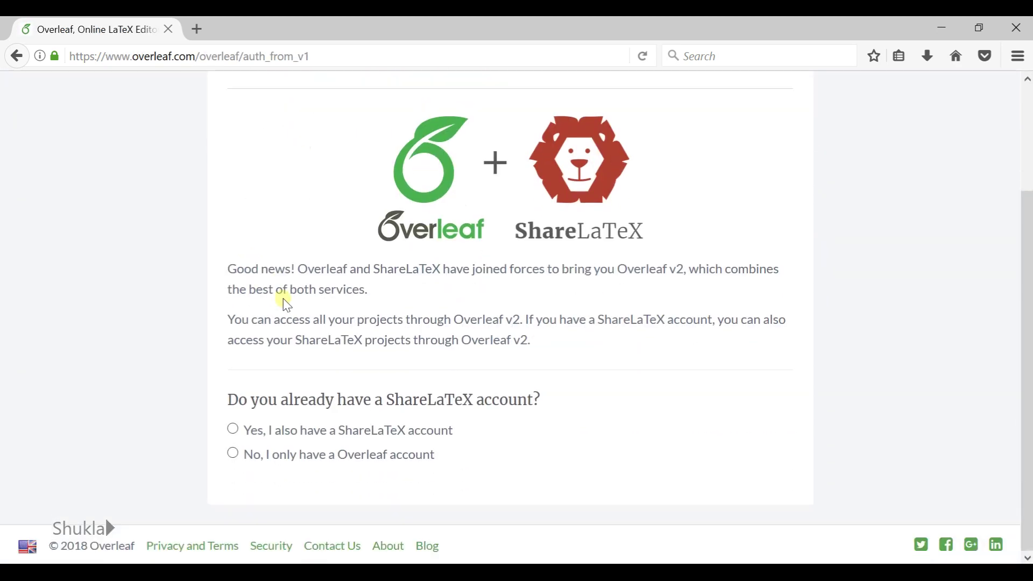
click(280, 455)
scroll(409, 473, down, 3)
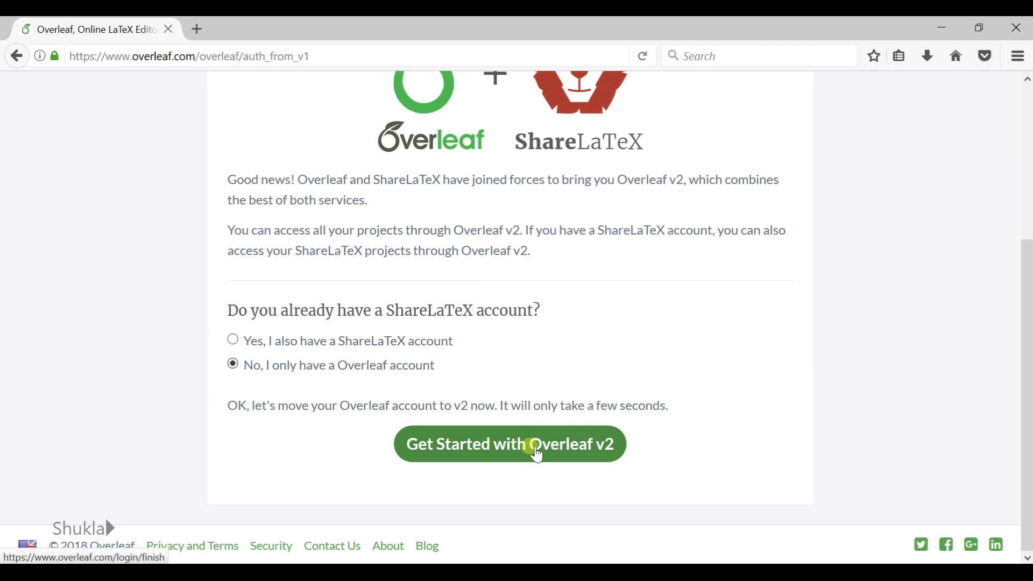
click(543, 444)
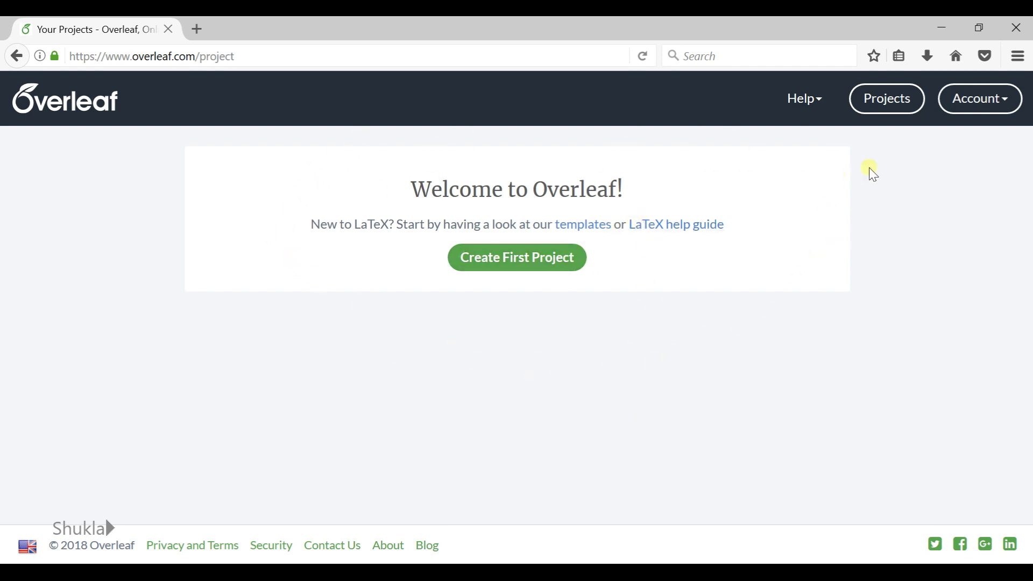
click(888, 110)
Copy the read-only project link from links.txt in Notepad and select Firefox's address bar
click(582, 562)
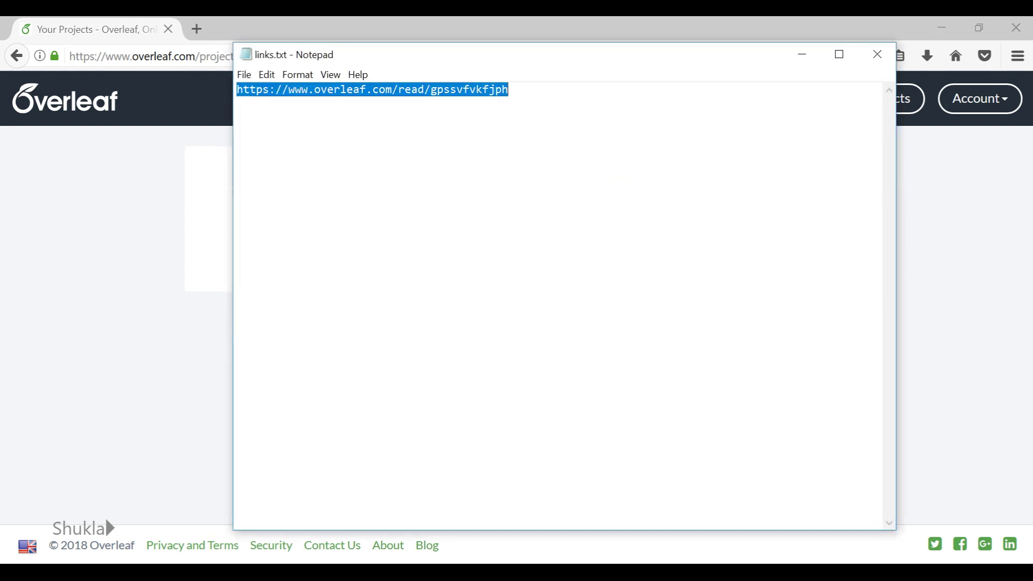
click(531, 90)
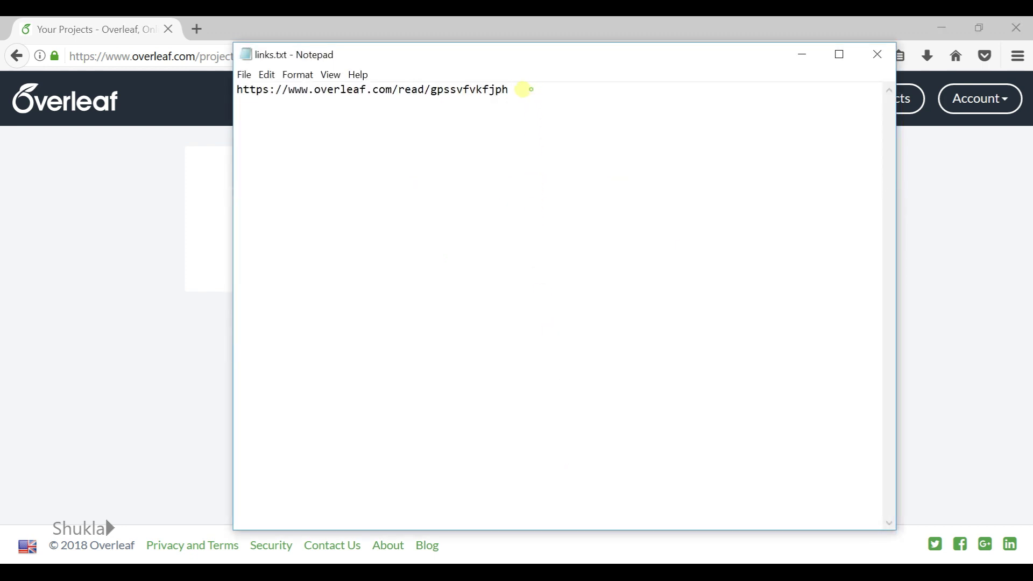
drag(532, 89, 235, 98)
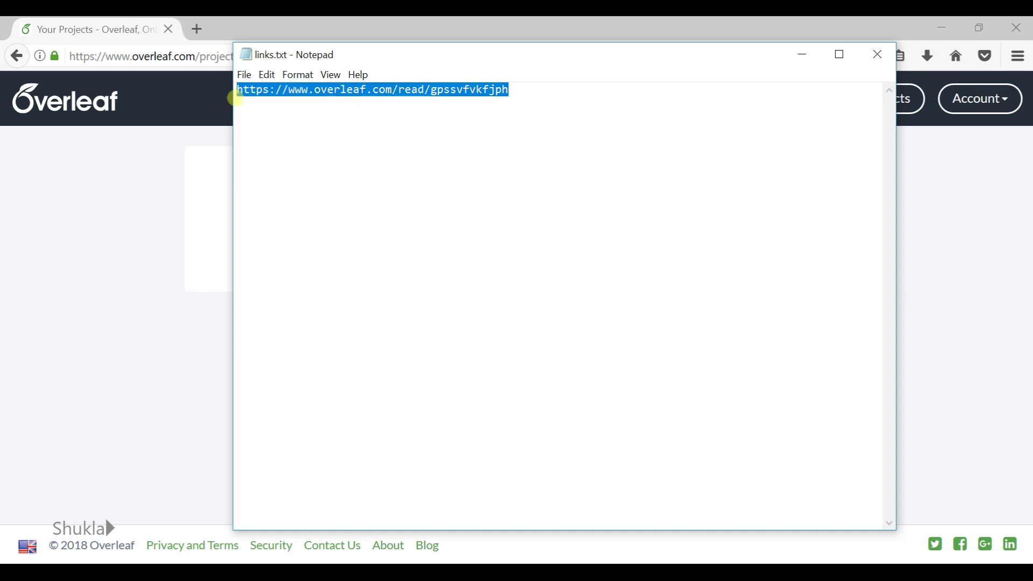
right_click(319, 92)
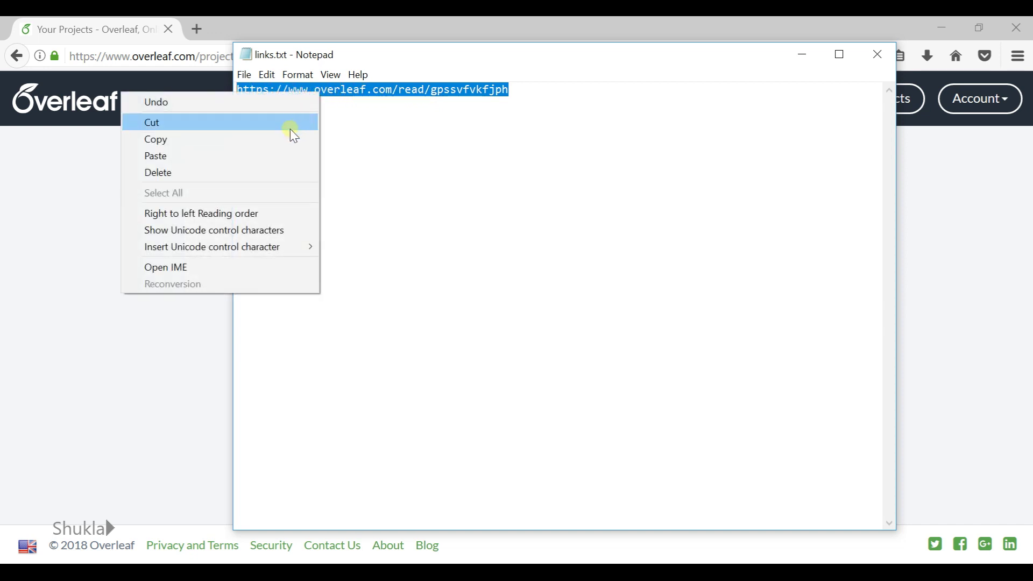
click(286, 139)
click(153, 171)
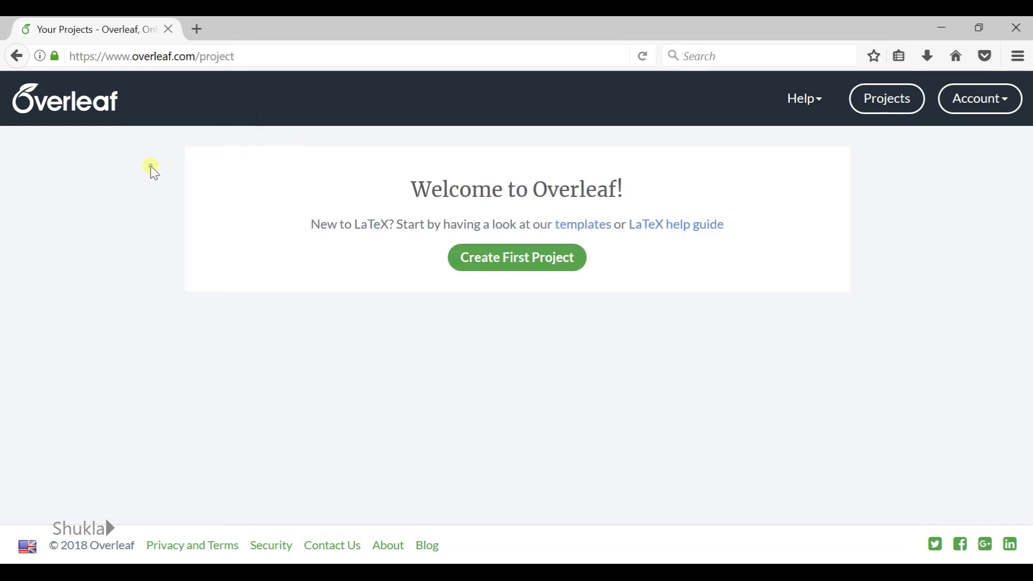
click(171, 59)
Open the shared project from the pasted read link and select its title block, lines 207–218
key(ctrl+v)
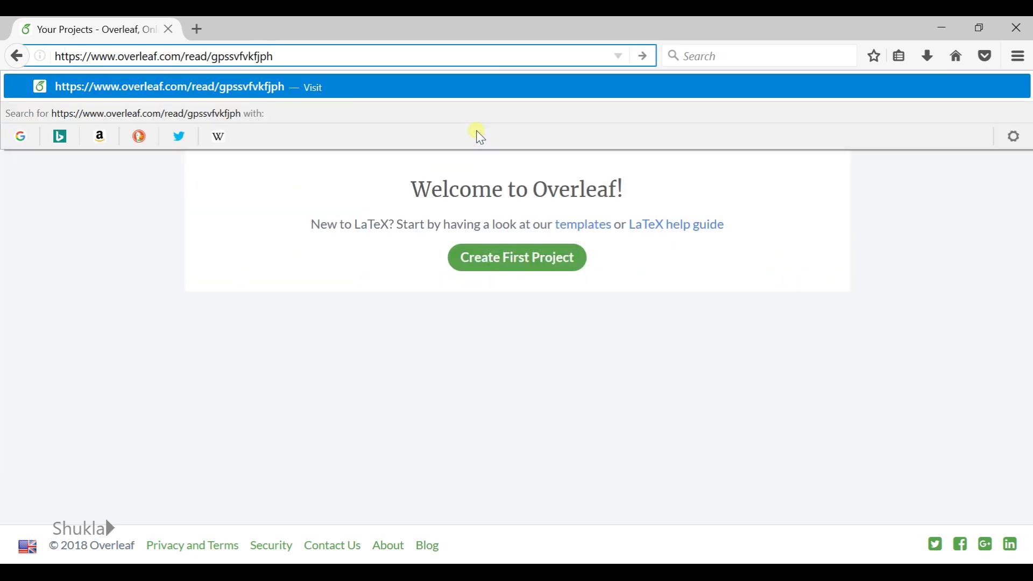
key(Return)
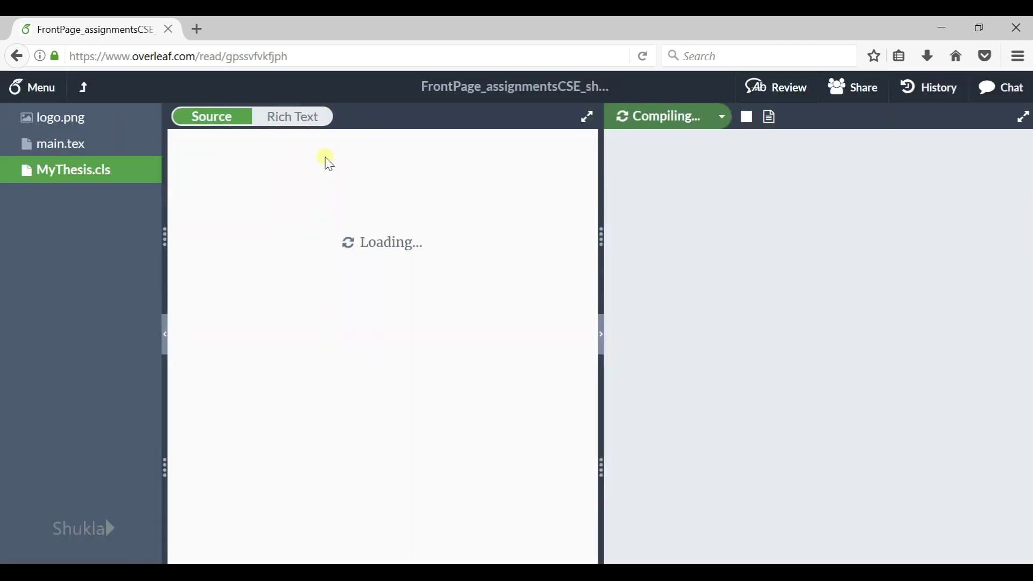
drag(279, 246, 393, 416)
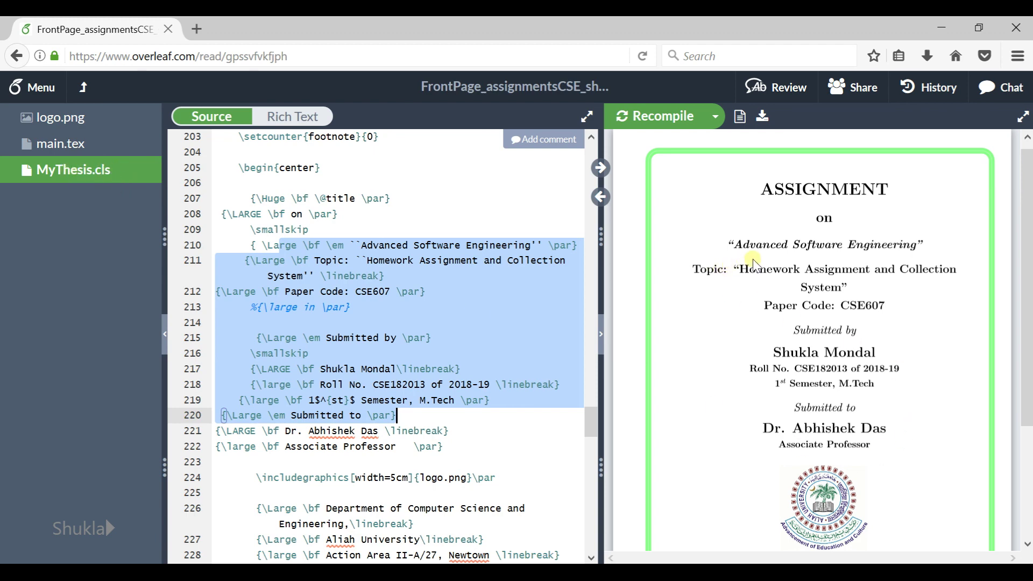
scroll(755, 265, down, 3)
scroll(764, 258, up, 3)
scroll(815, 248, up, 1)
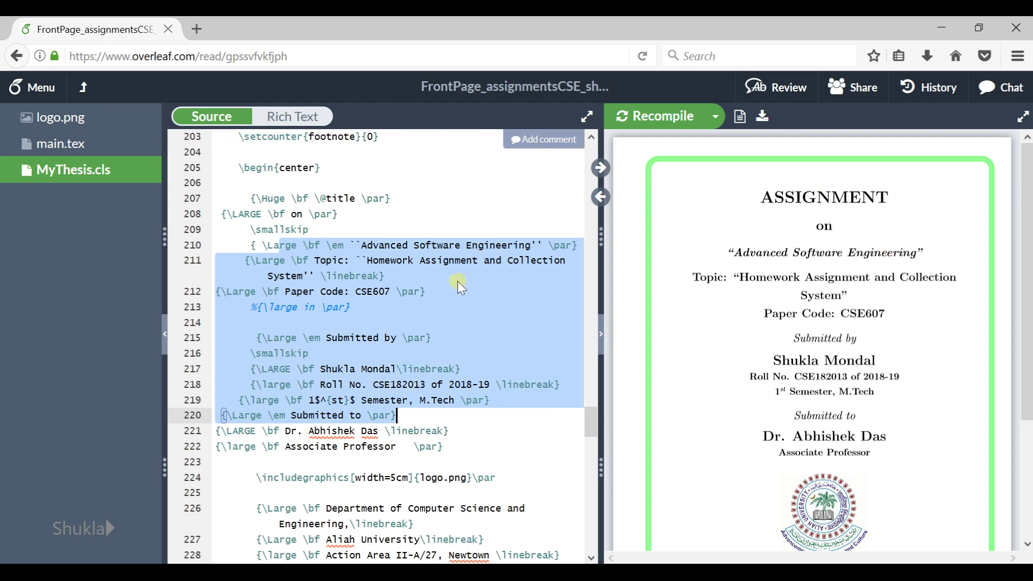
click(355, 325)
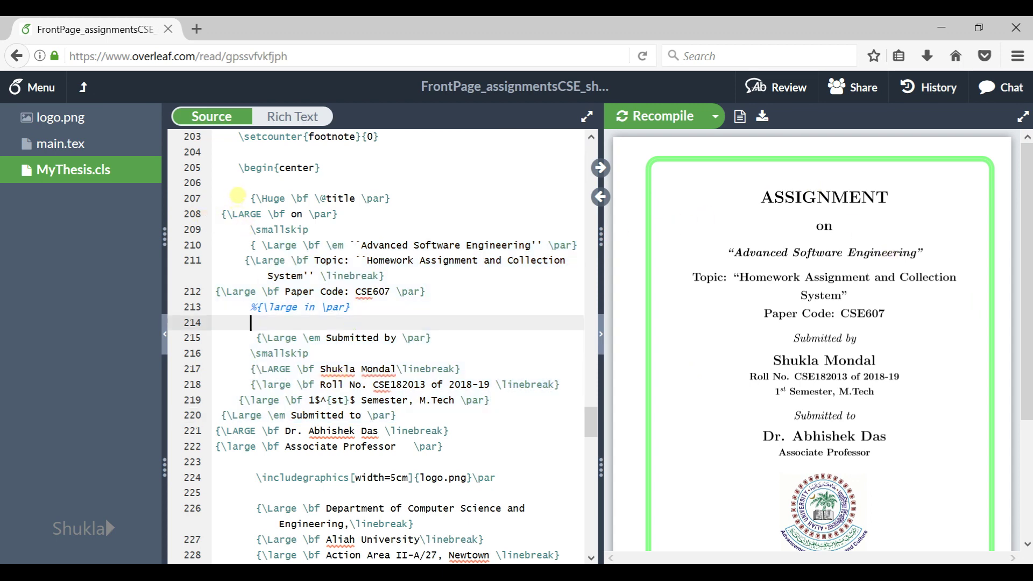
drag(239, 198, 310, 384)
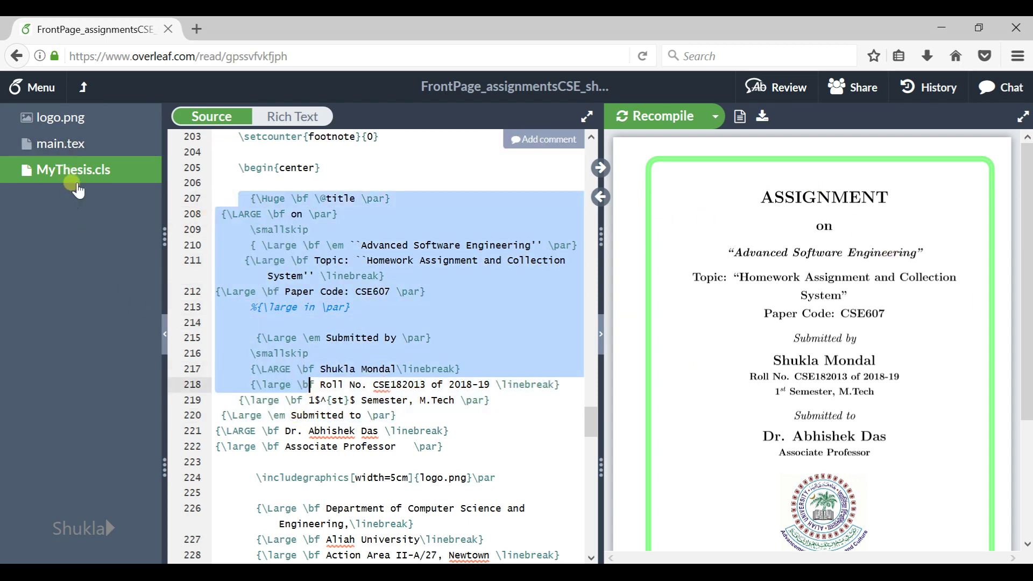
Recompile the title-page PDF, then return to the projects list
click(650, 117)
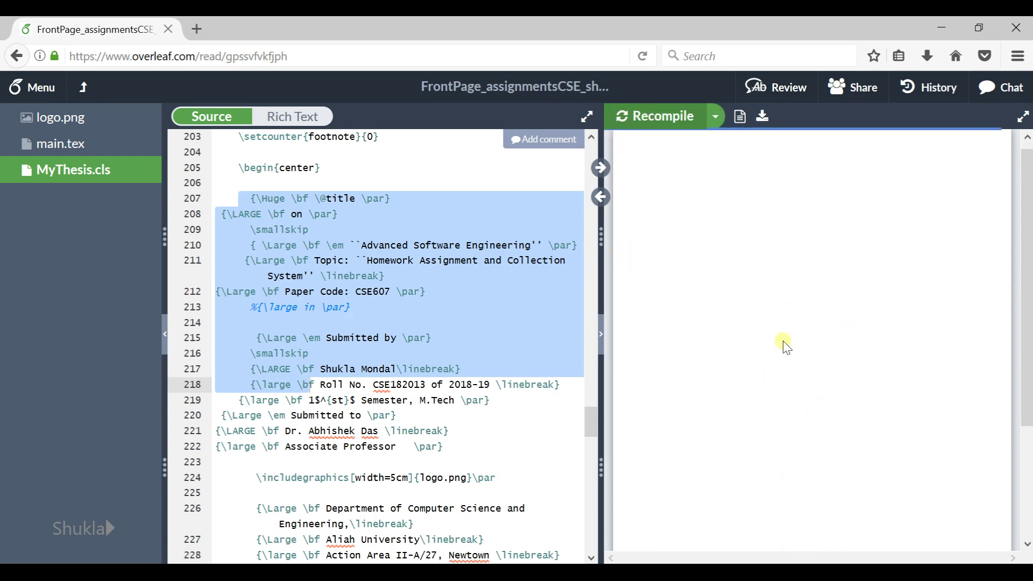
scroll(786, 347, down, 3)
scroll(785, 347, up, 3)
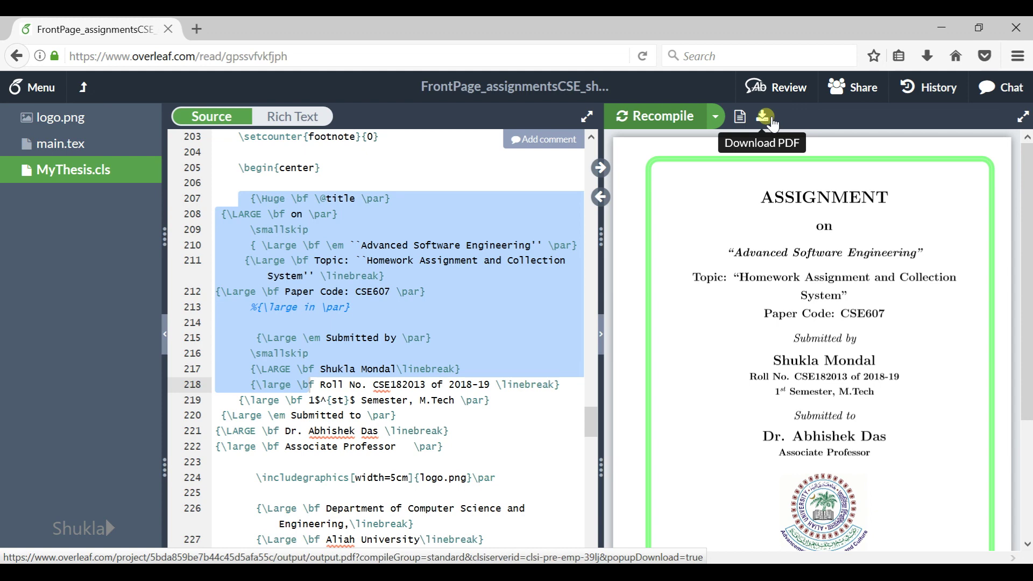
click(324, 307)
click(356, 385)
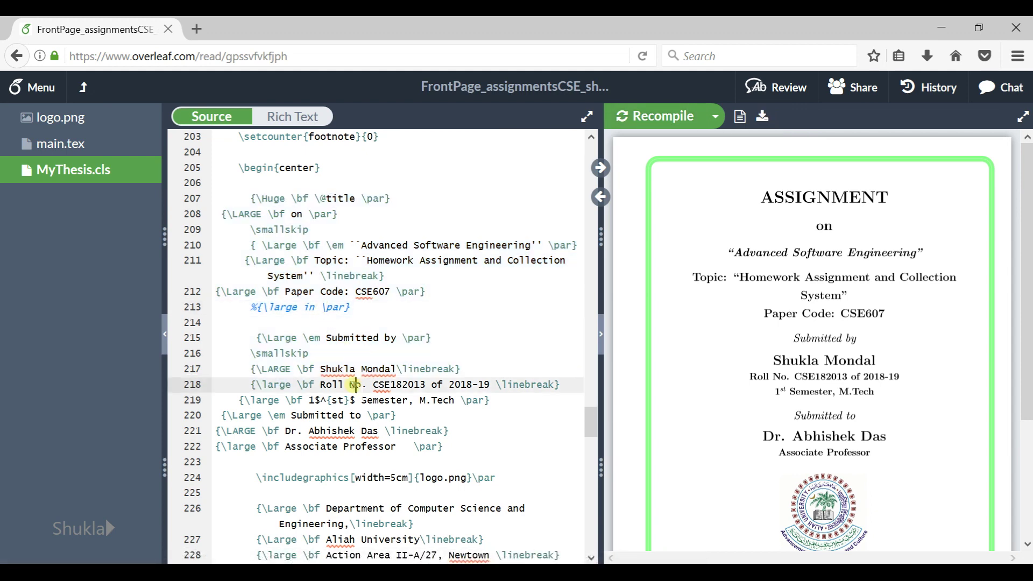
click(87, 96)
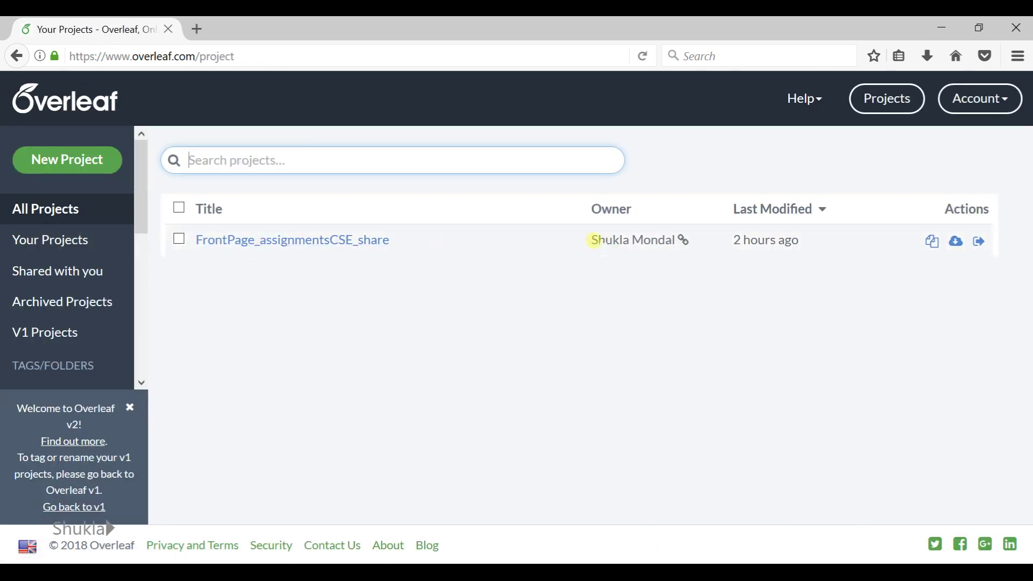
Copy FrontPage_assignmentsCSE_share and open the new 'FrontPage_assignmentsCSE_share (Copy)' project
drag(592, 240, 675, 240)
click(675, 240)
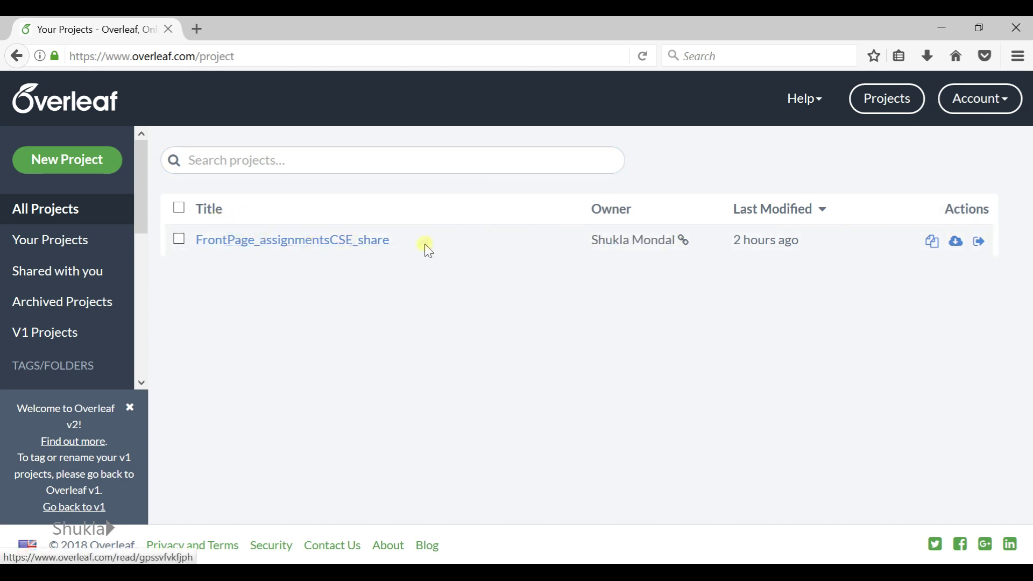
click(934, 242)
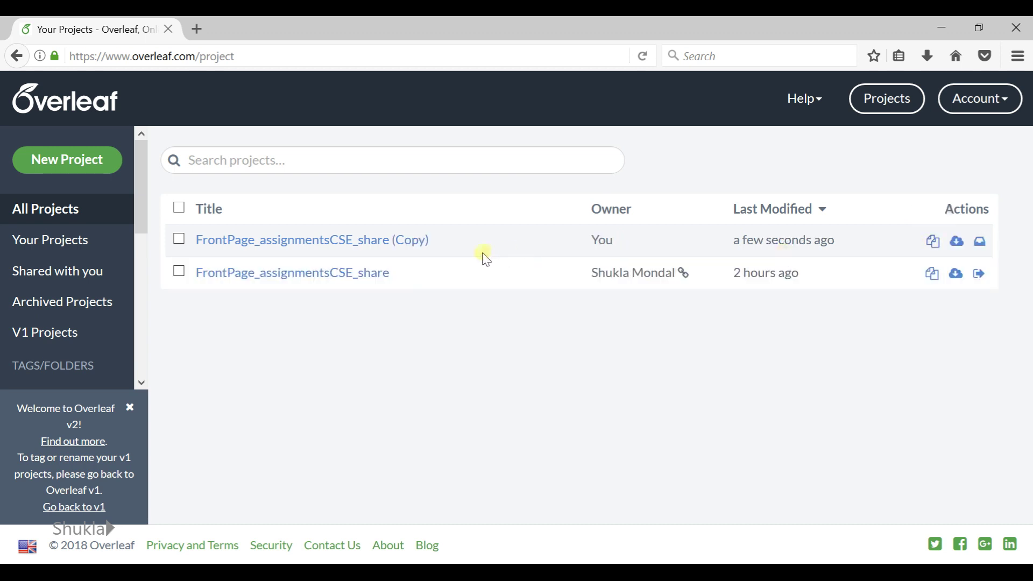
drag(592, 242, 618, 238)
click(618, 238)
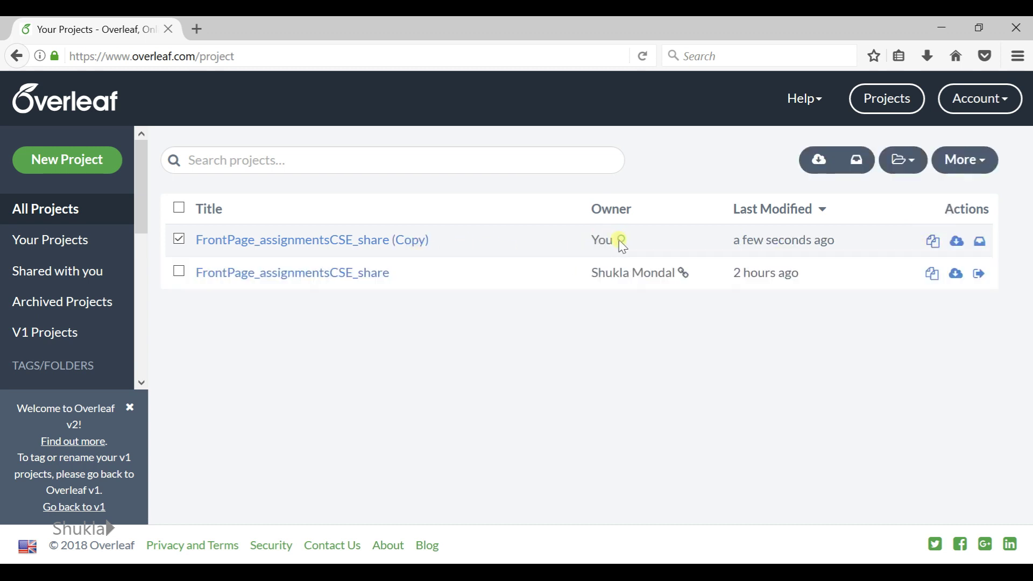
click(382, 243)
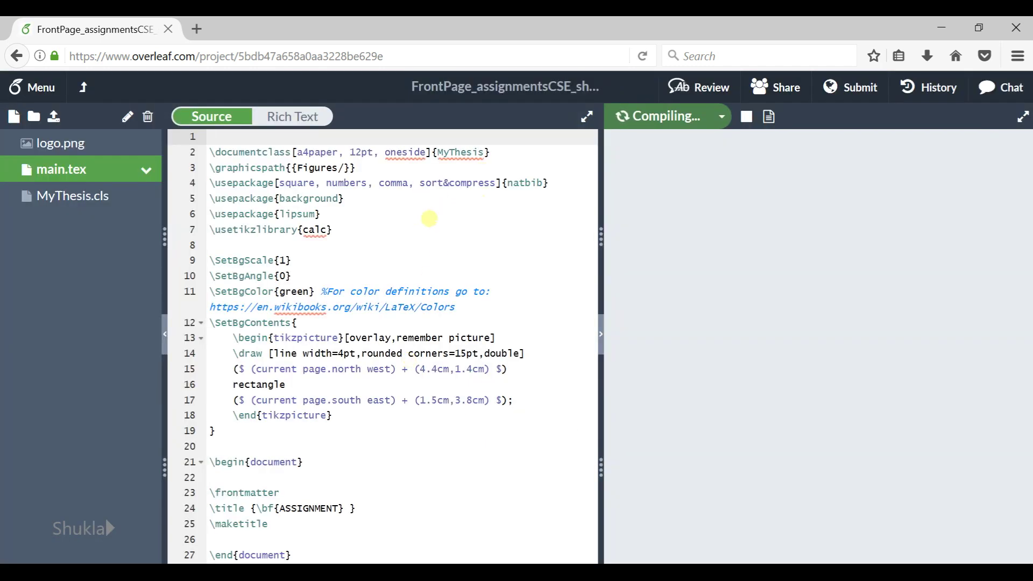
Rename the copied project to 'front' from the editor header title
double_click(550, 95)
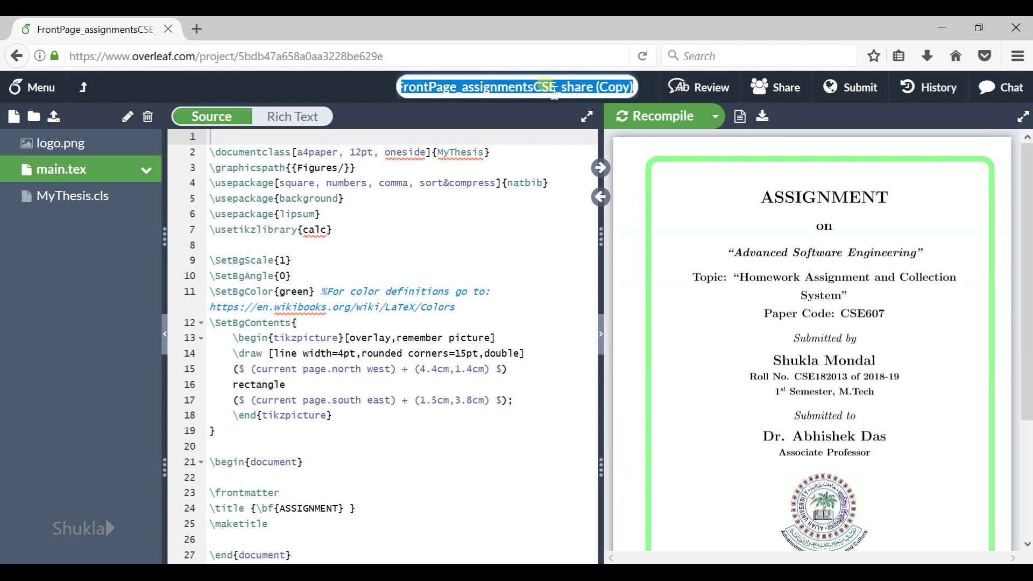
text(front)
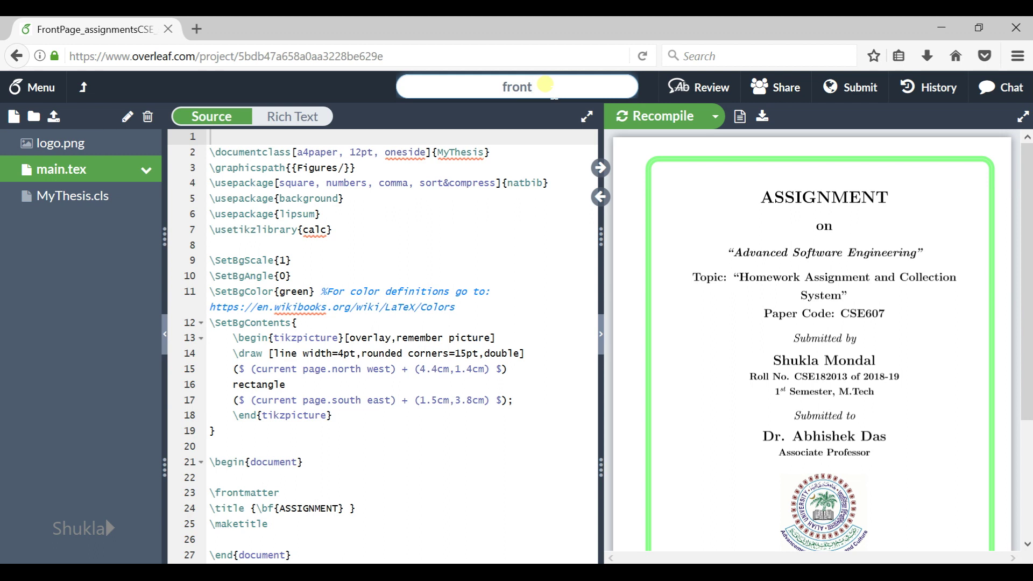
key(Return)
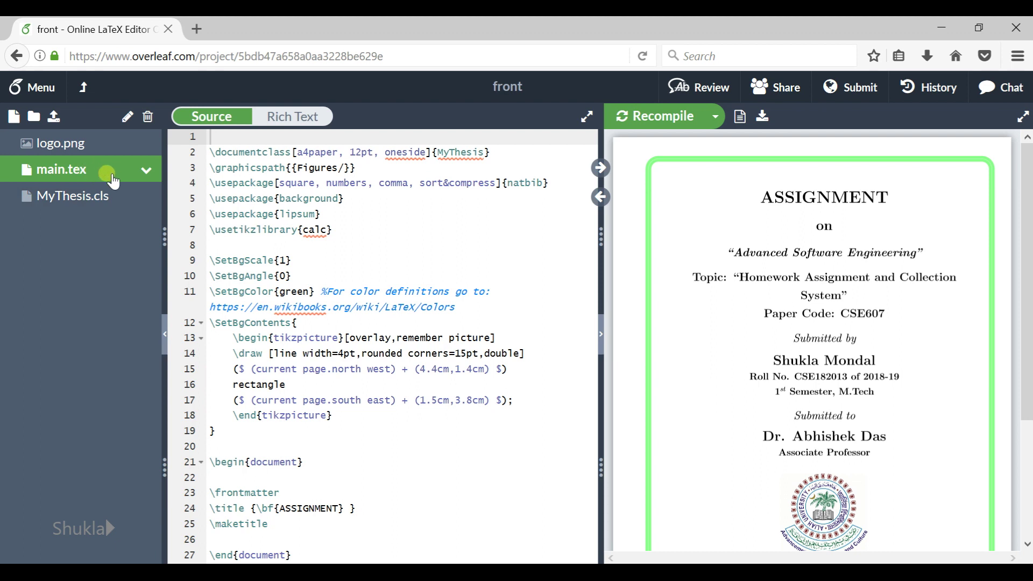
scroll(326, 331, down, 2)
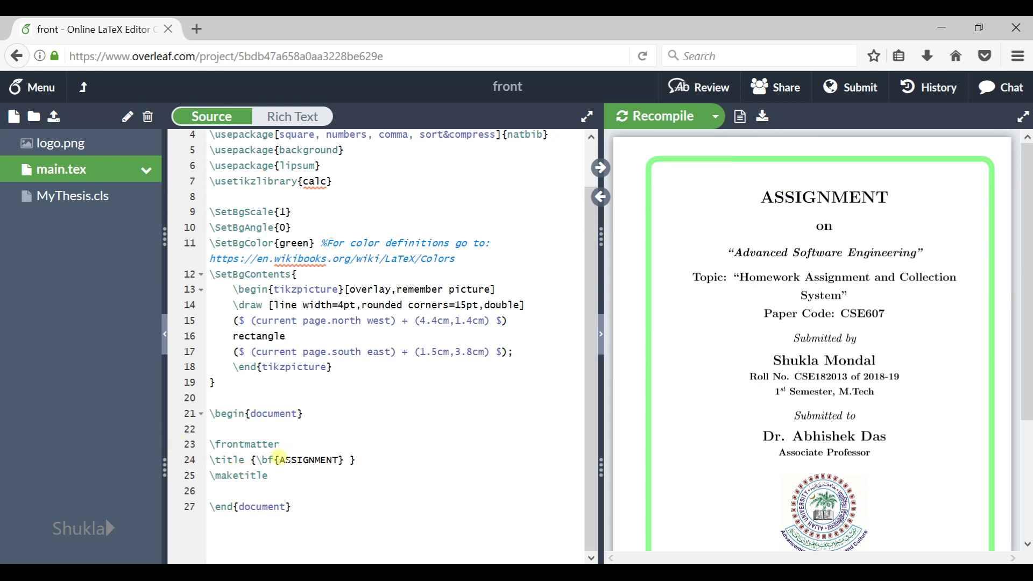
Change the \SetBgColor border colour in main.tex from green to Red and recompile
drag(280, 460, 333, 459)
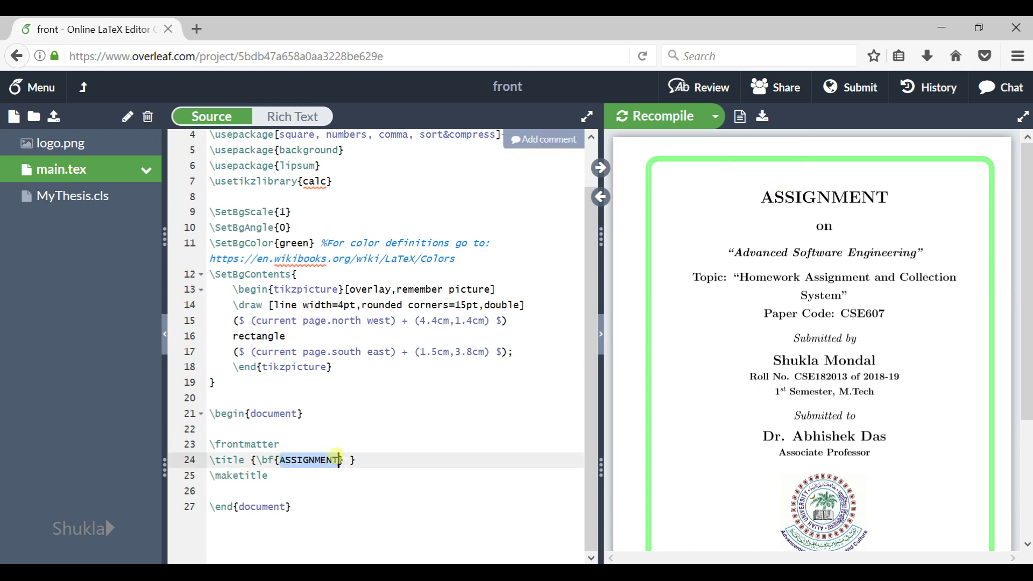
drag(765, 196, 895, 202)
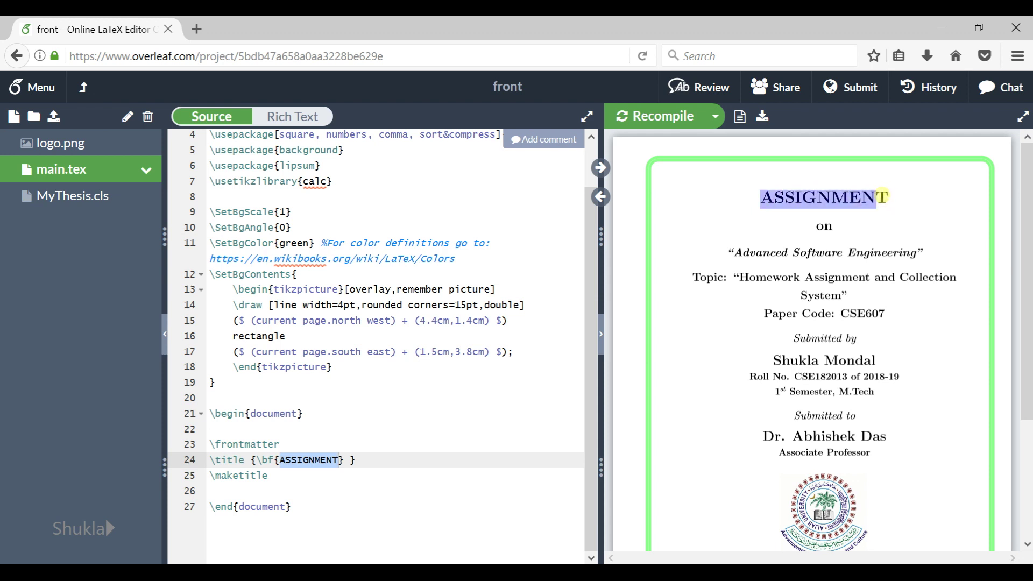
click(333, 337)
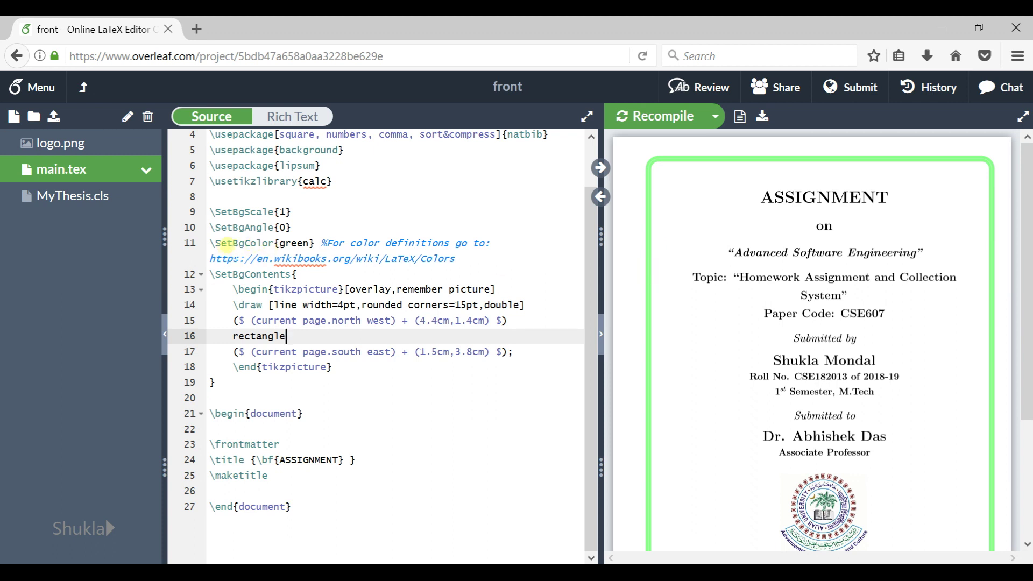
drag(281, 243, 310, 243)
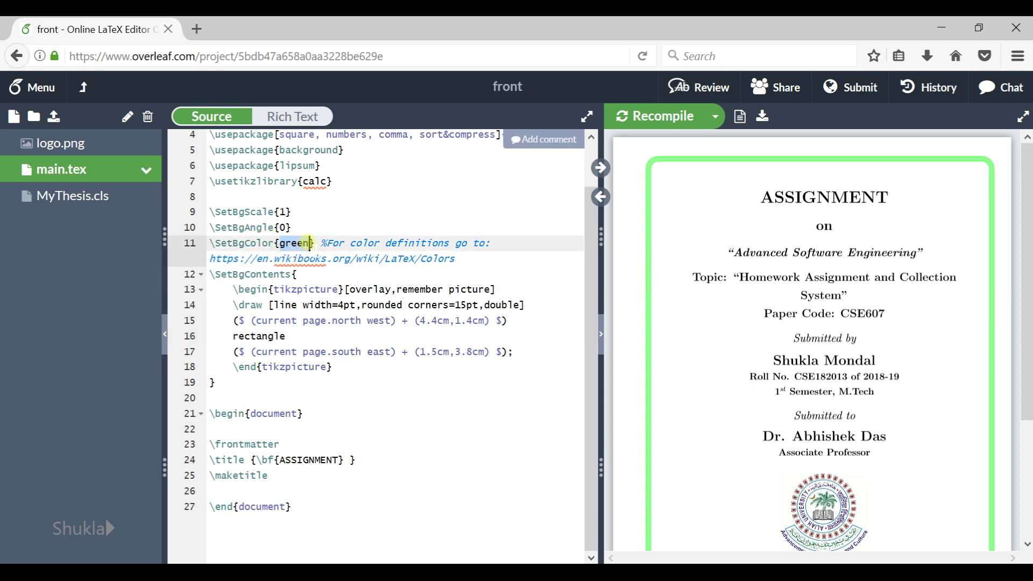
key(BackSpace)
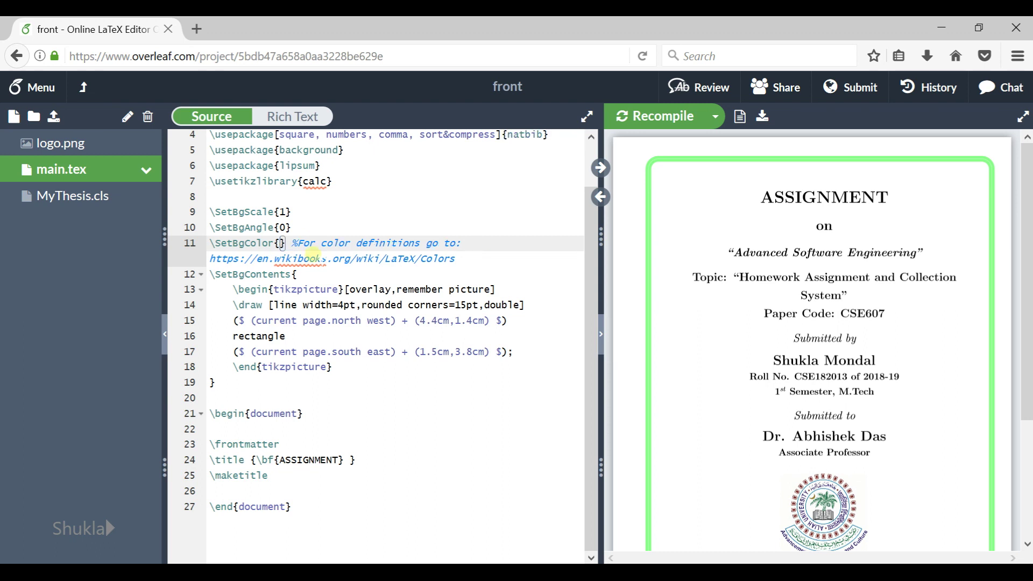
text(Red)
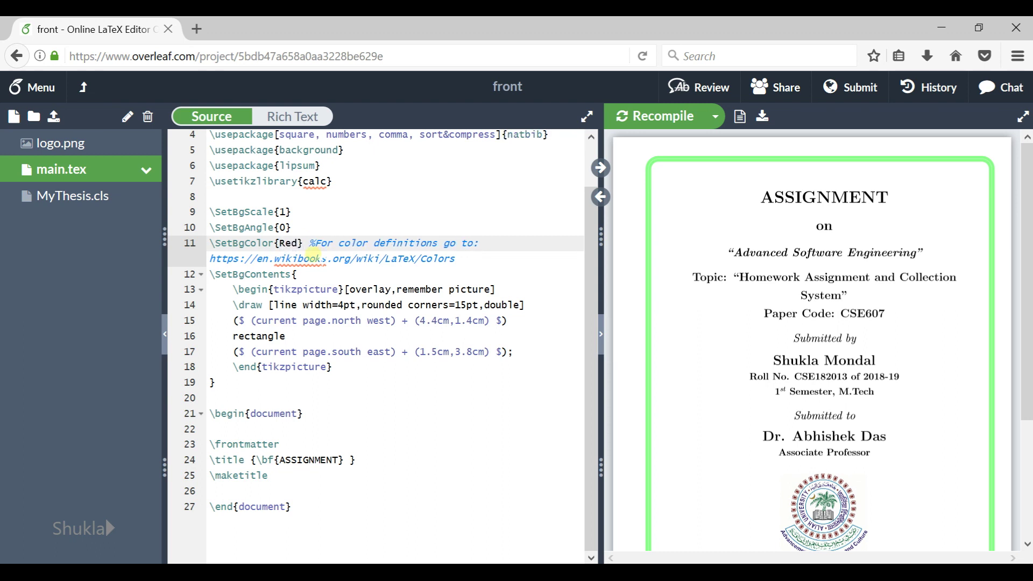
click(661, 116)
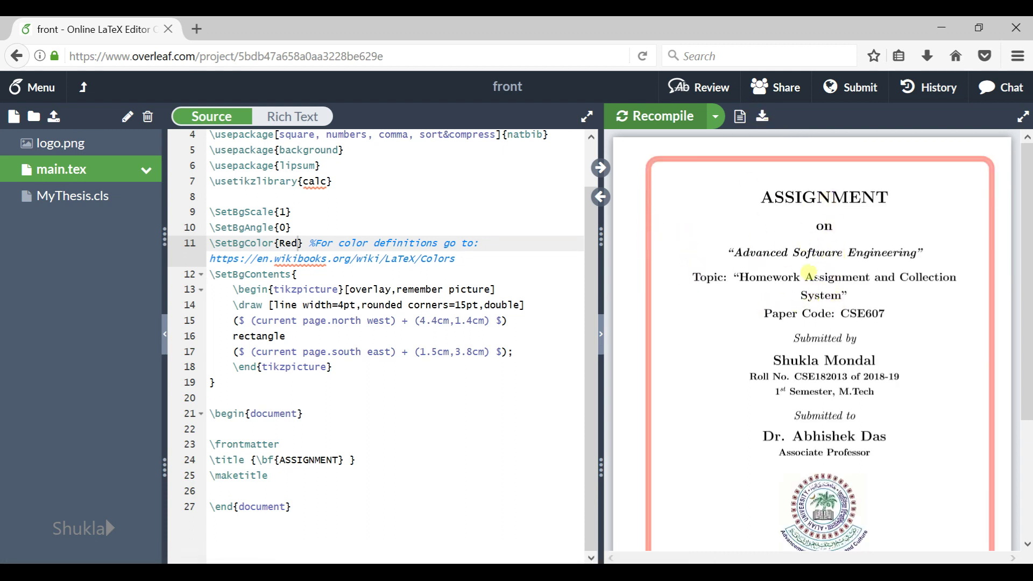
scroll(827, 280, down, 5)
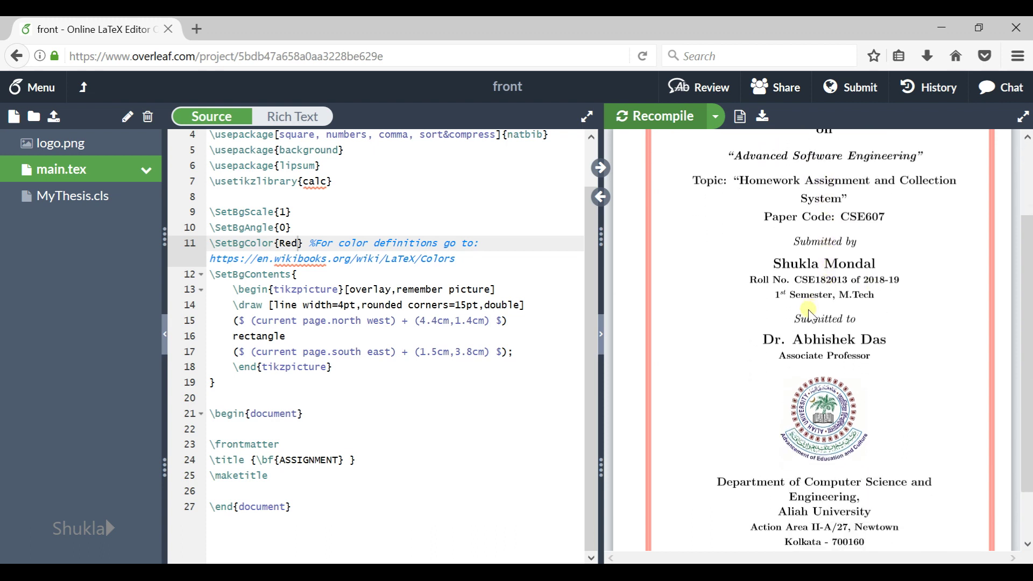
scroll(811, 317, up, 5)
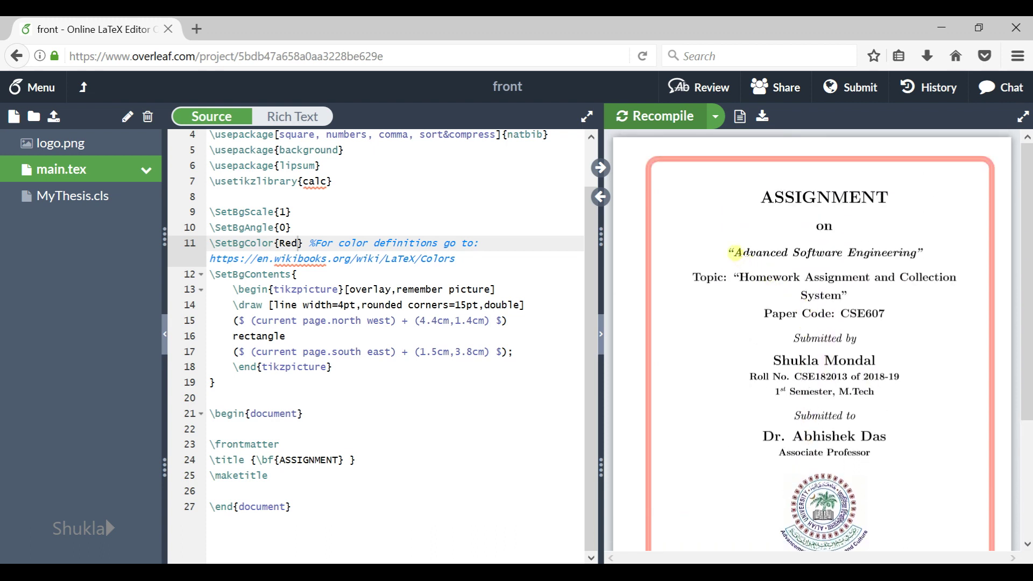
drag(736, 253, 855, 417)
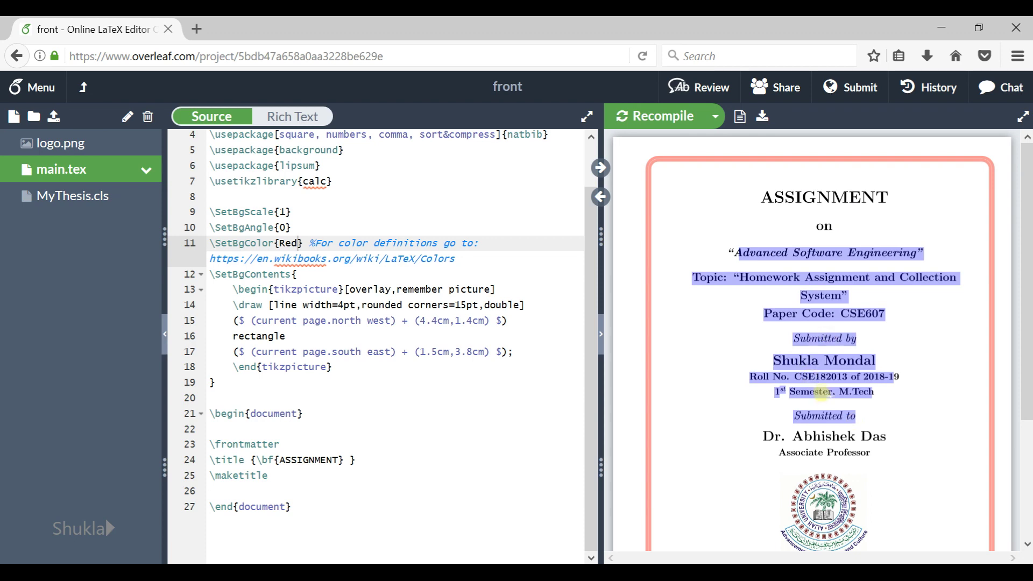
Open MyThesis.cls and locate the subject and Topic lines near line 210 of the title-page code
click(458, 382)
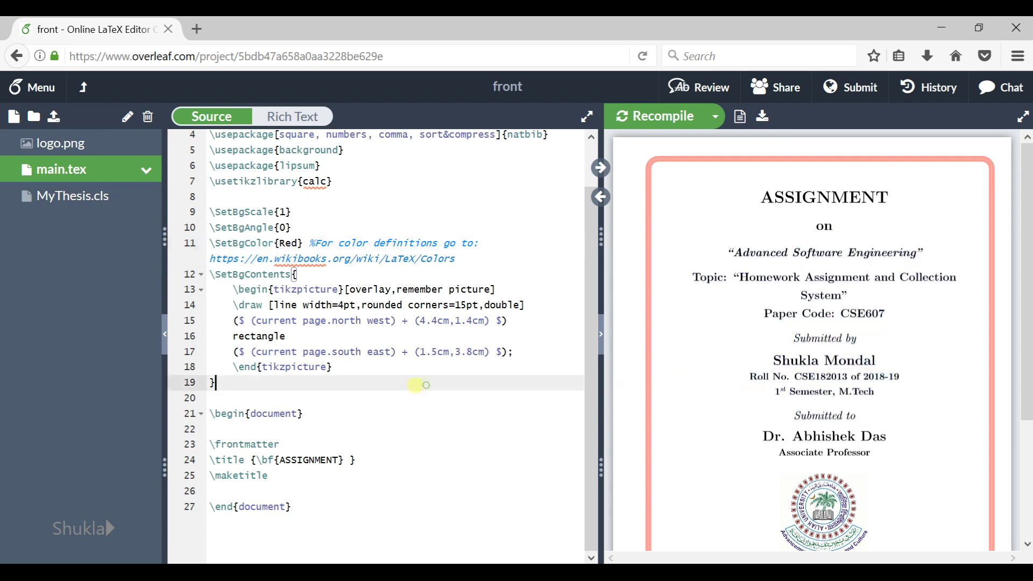
click(76, 200)
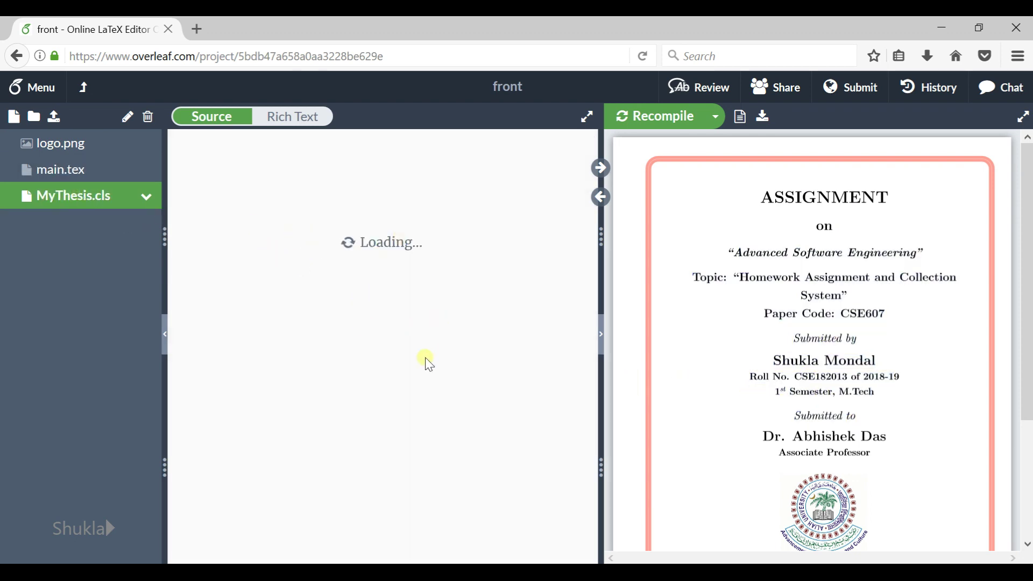
scroll(354, 306, down, 10)
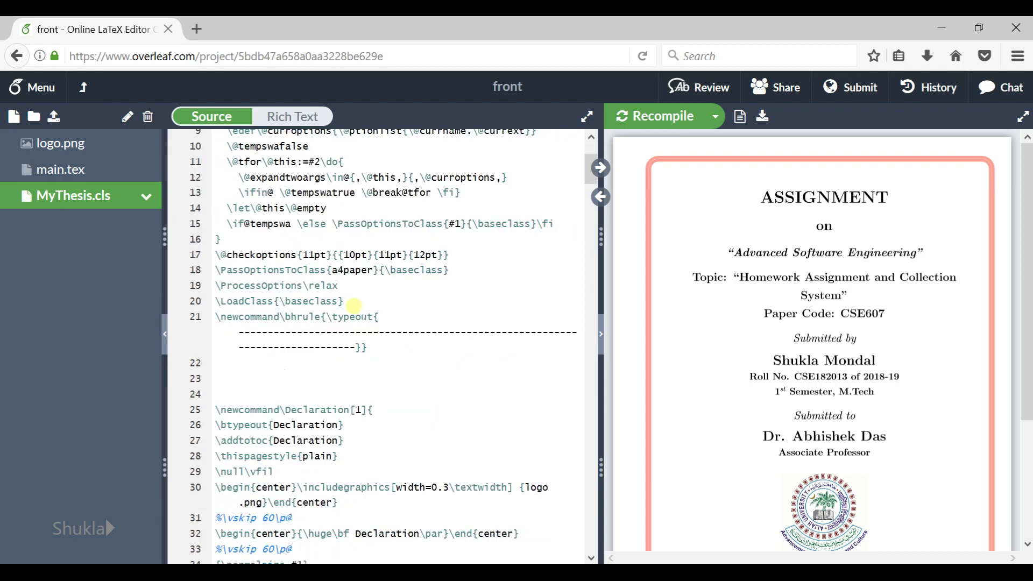
scroll(354, 306, down, 20)
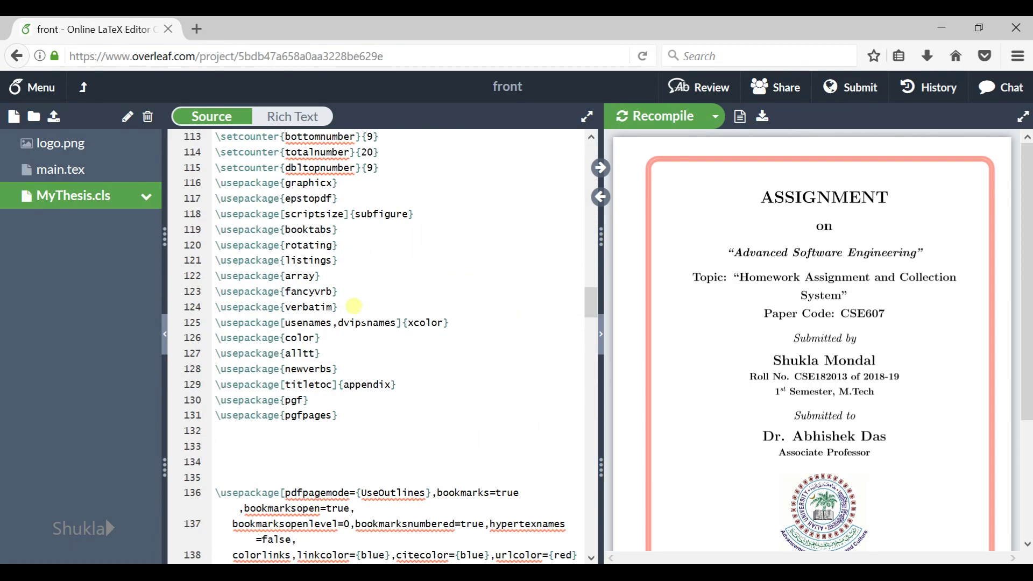
scroll(354, 307, down, 20)
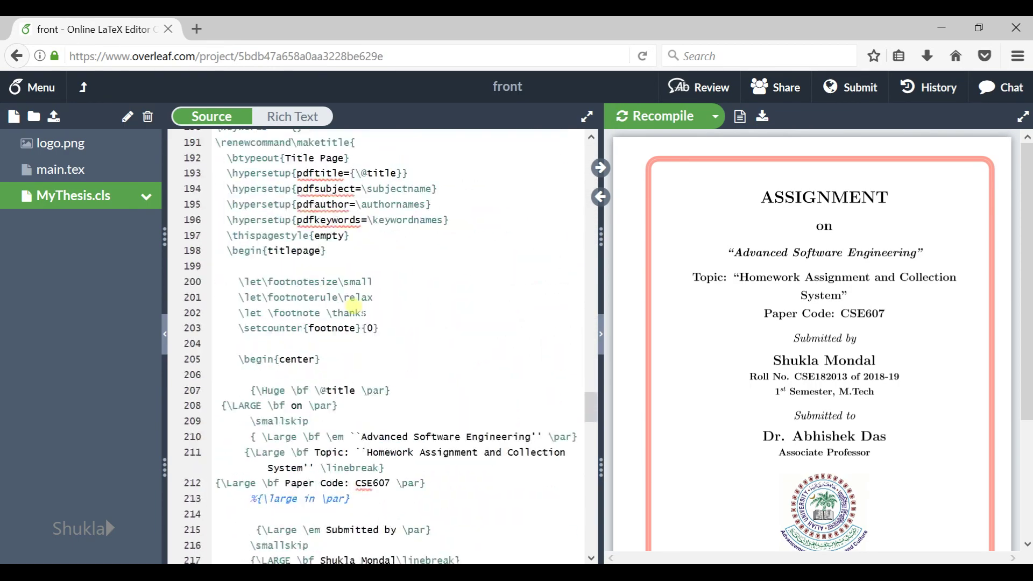
scroll(352, 302, up, 2)
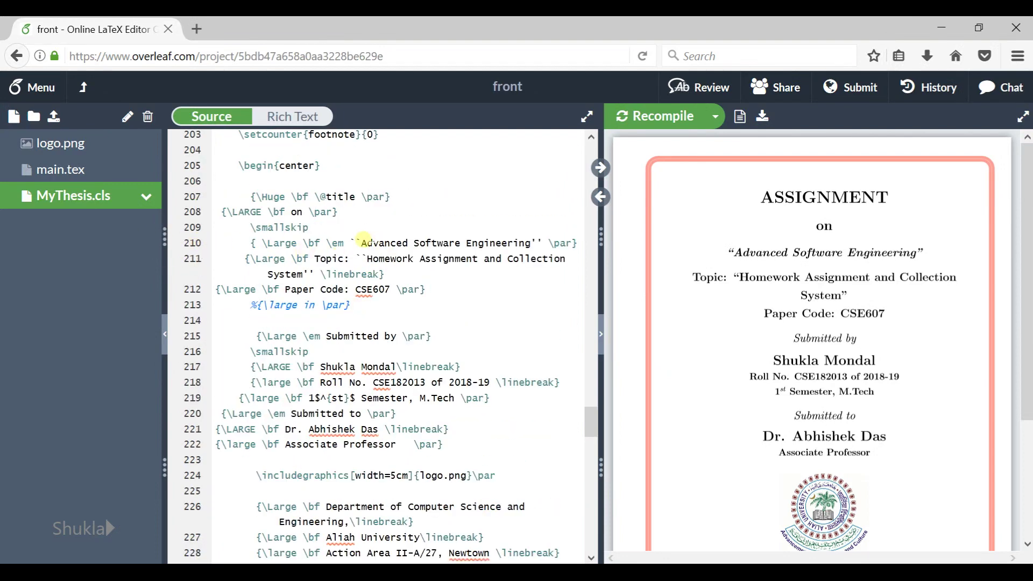
drag(361, 243, 514, 258)
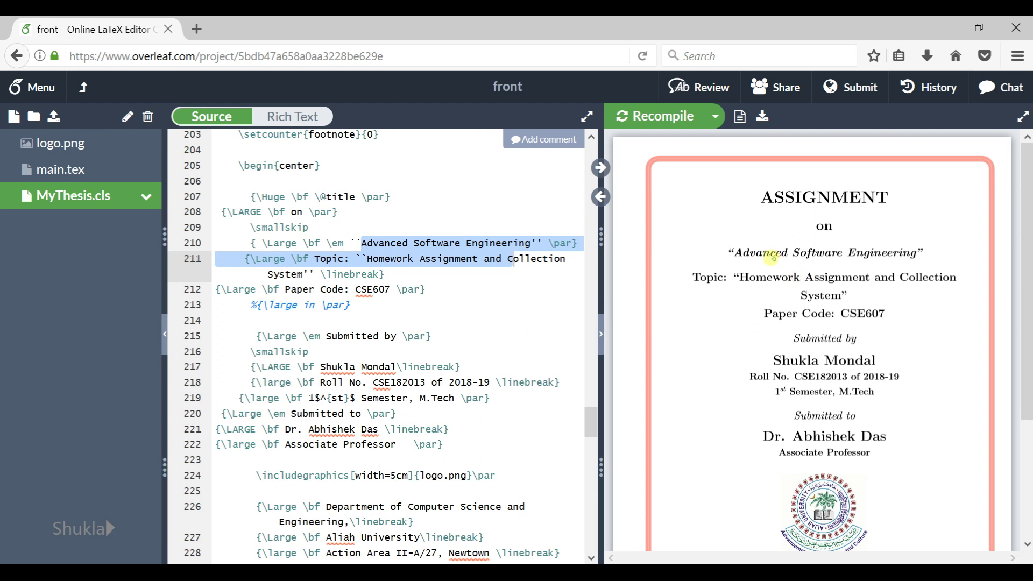
drag(734, 252, 902, 279)
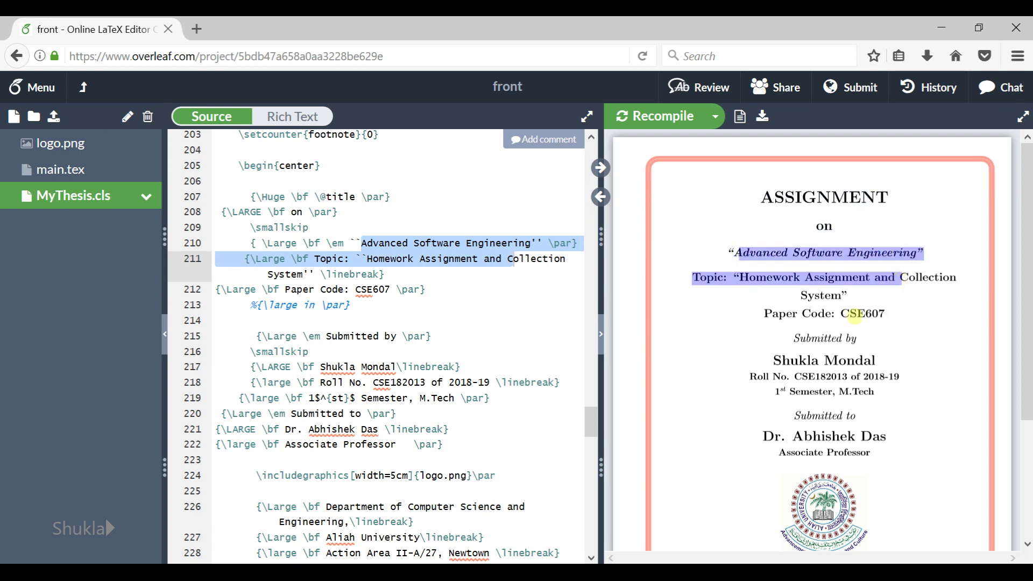
click(855, 316)
click(423, 293)
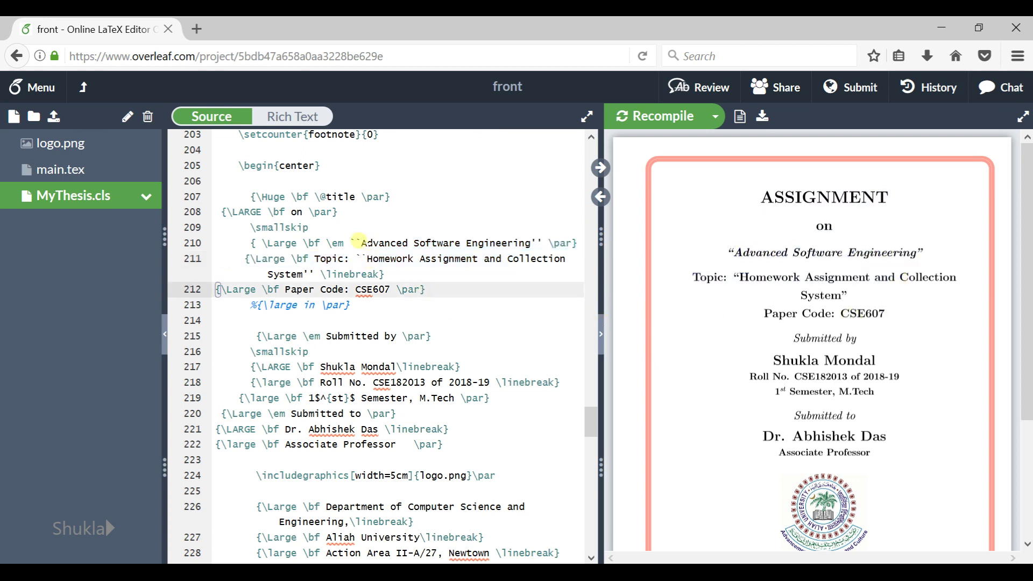
drag(361, 243, 503, 243)
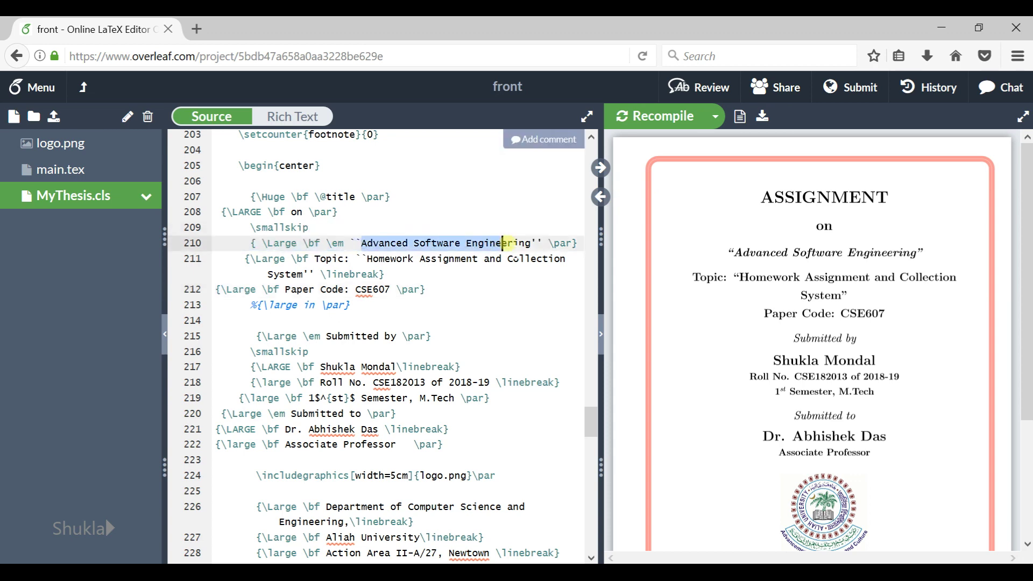
click(520, 249)
Comment out the Topic line (line 211) in MyThesis.cls with % and recompile the title page
click(356, 258)
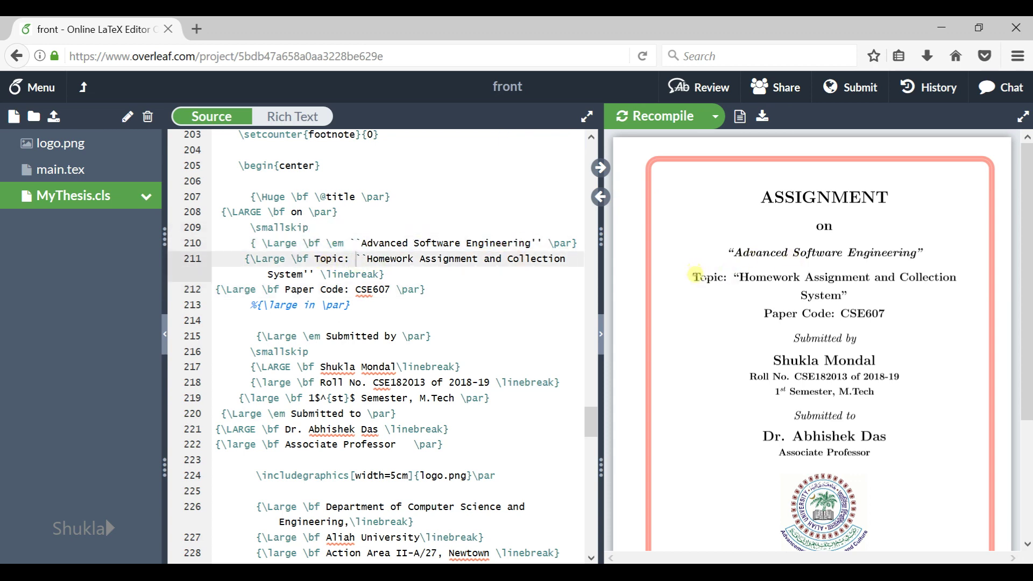
drag(696, 276, 850, 295)
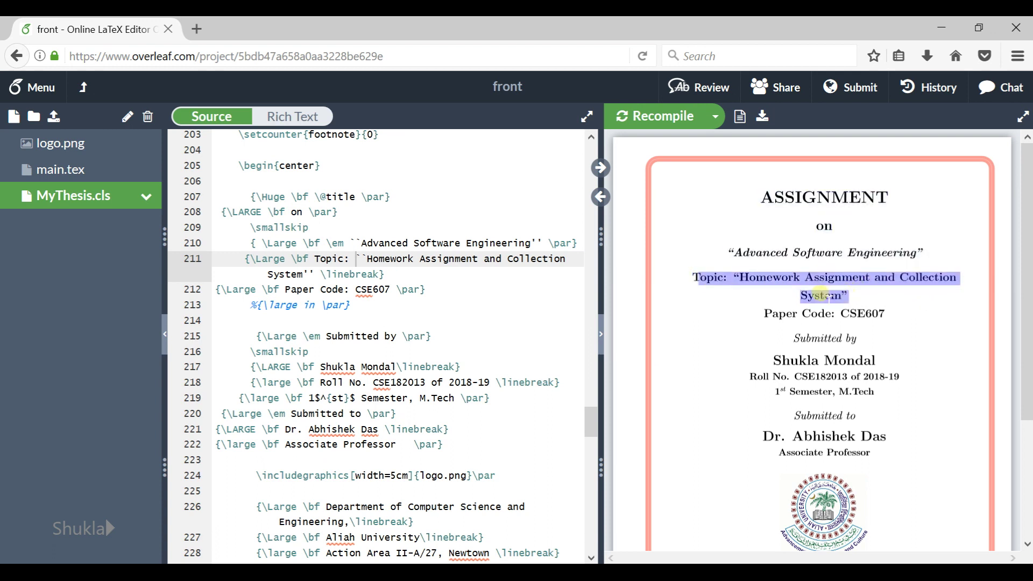
click(720, 276)
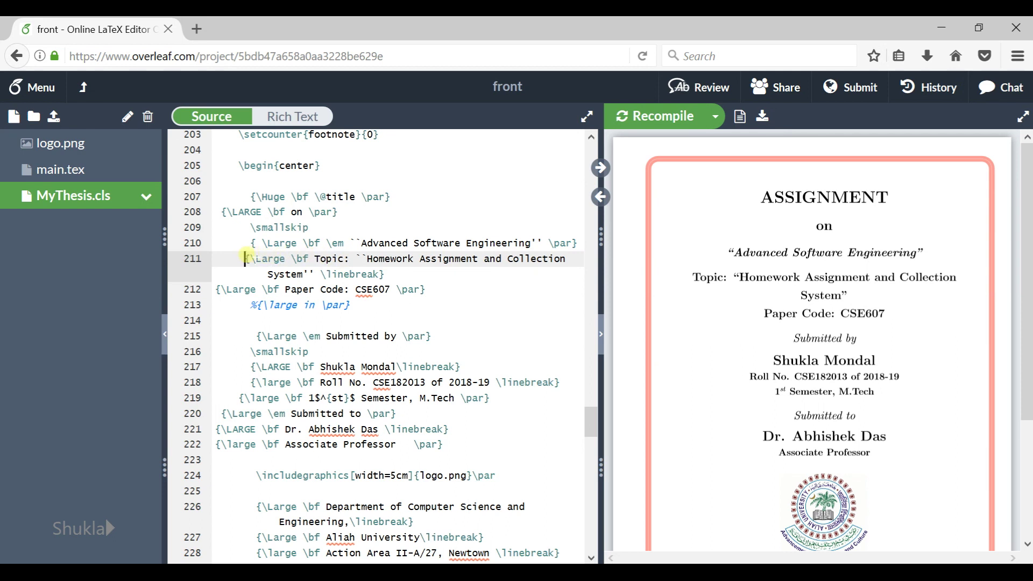
text(%)
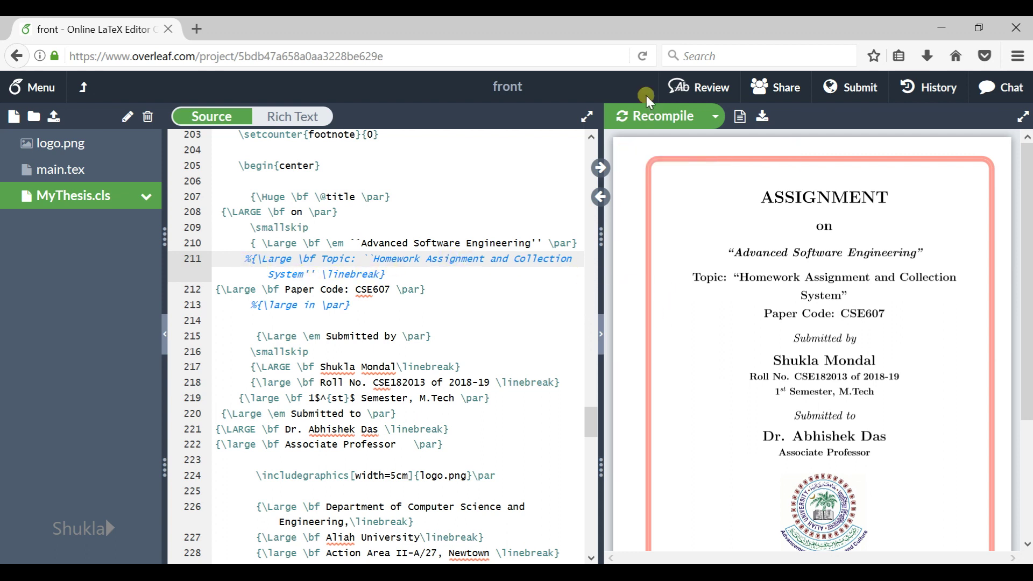
click(648, 116)
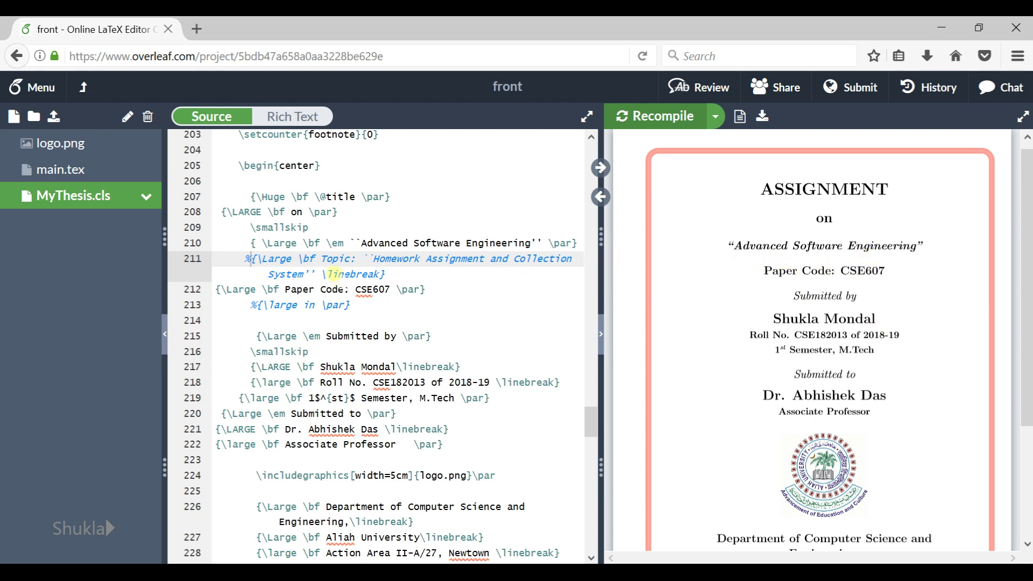
Change \Large to \LARGE on line 210 and recompile to enlarge 'Advanced Software Engineering'
drag(730, 246, 903, 239)
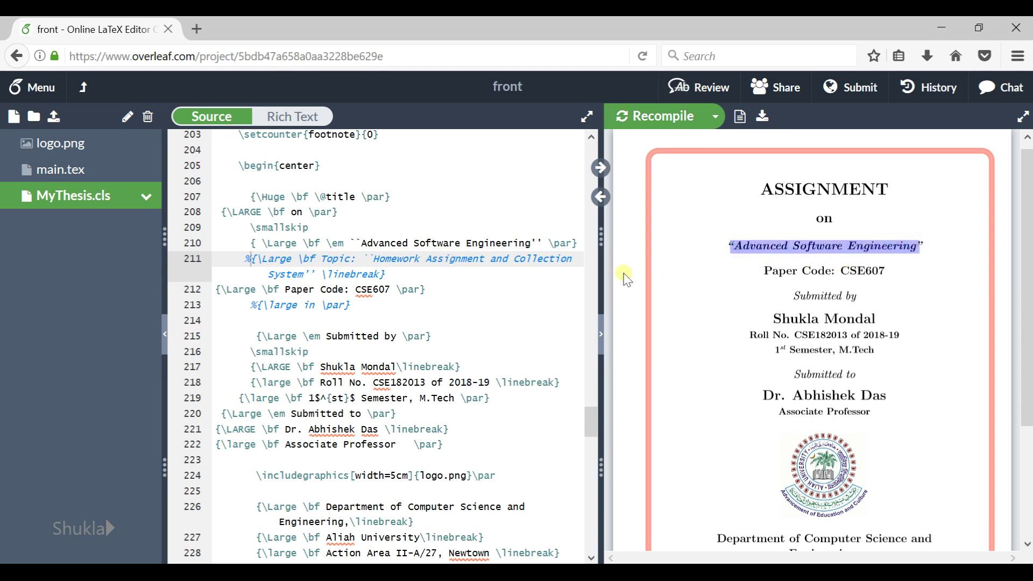
click(281, 260)
double_click(280, 243)
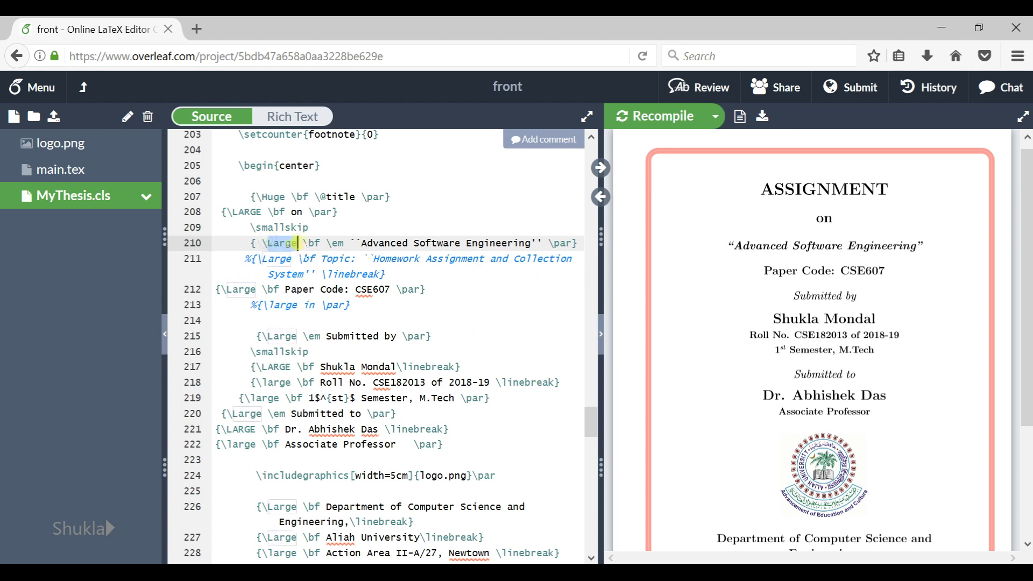
click(299, 245)
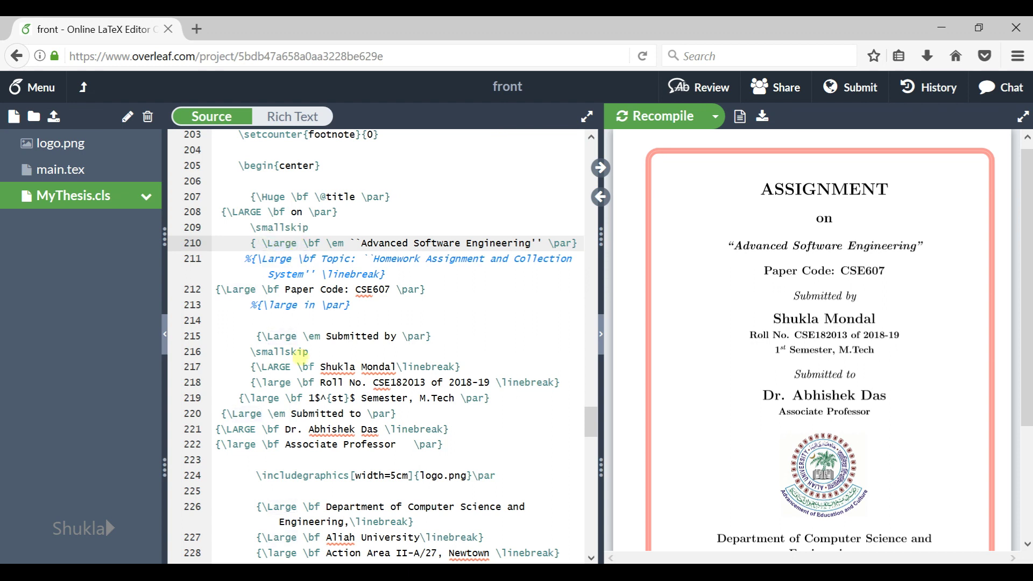
key(BackSpace)
key(BackSpace)
key(BackSpace)
key(BackSpace)
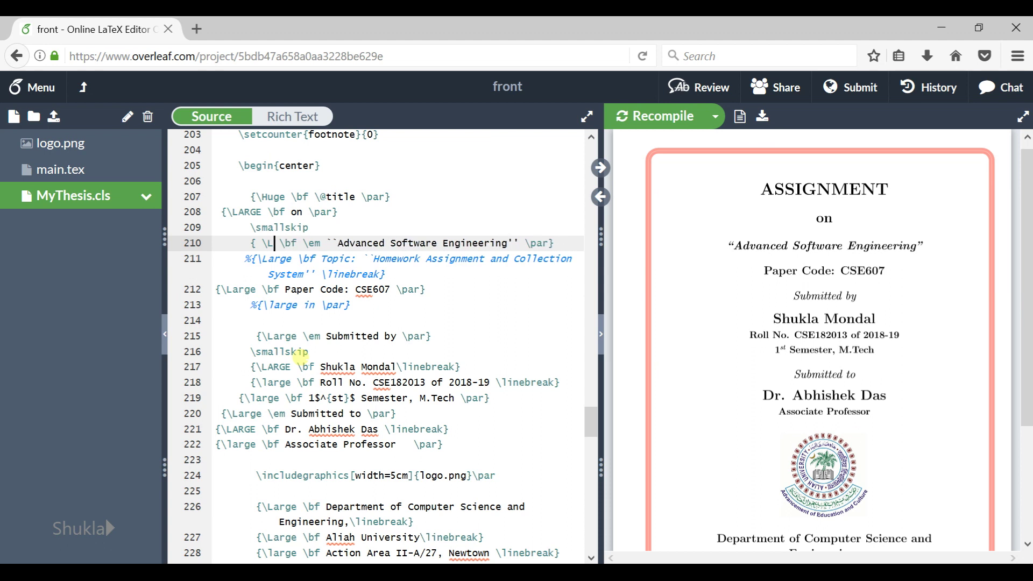
text(ARGE)
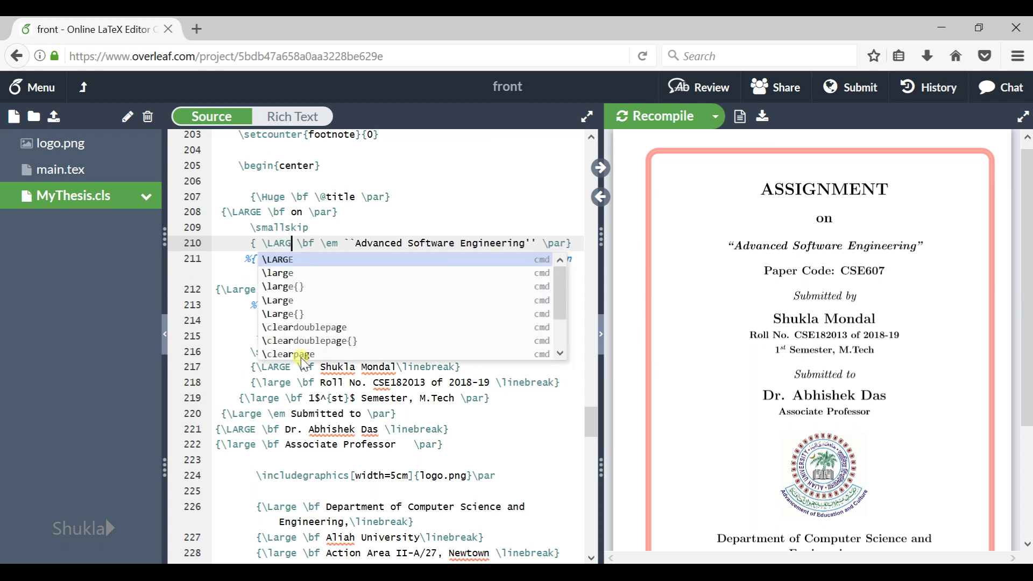
click(339, 429)
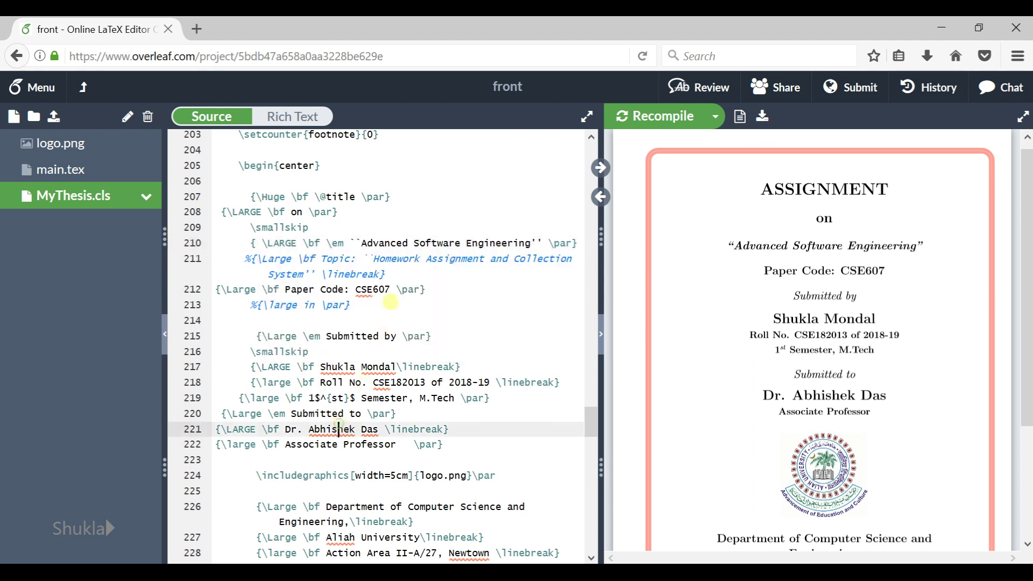
click(655, 120)
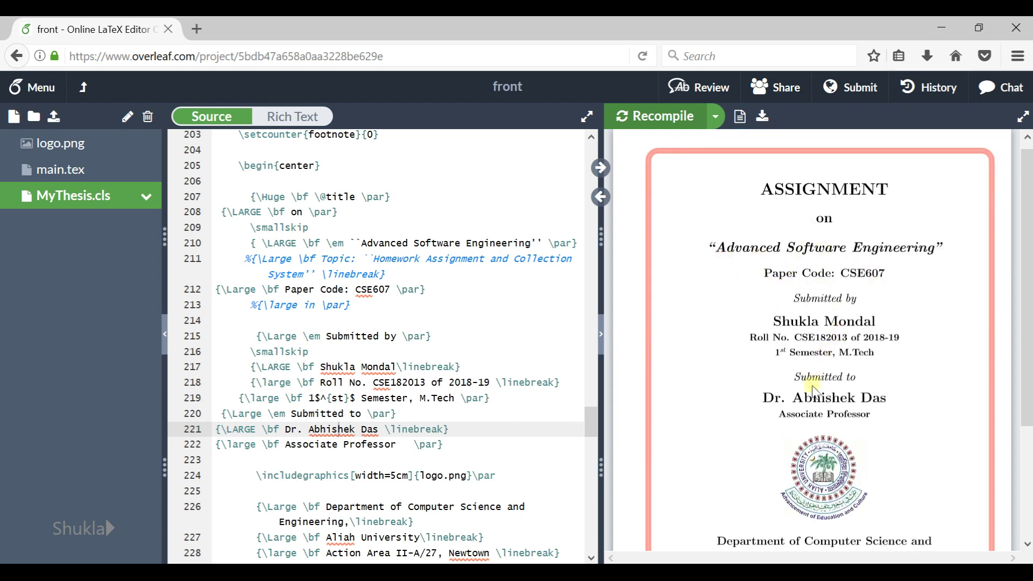
scroll(790, 282, down, 2)
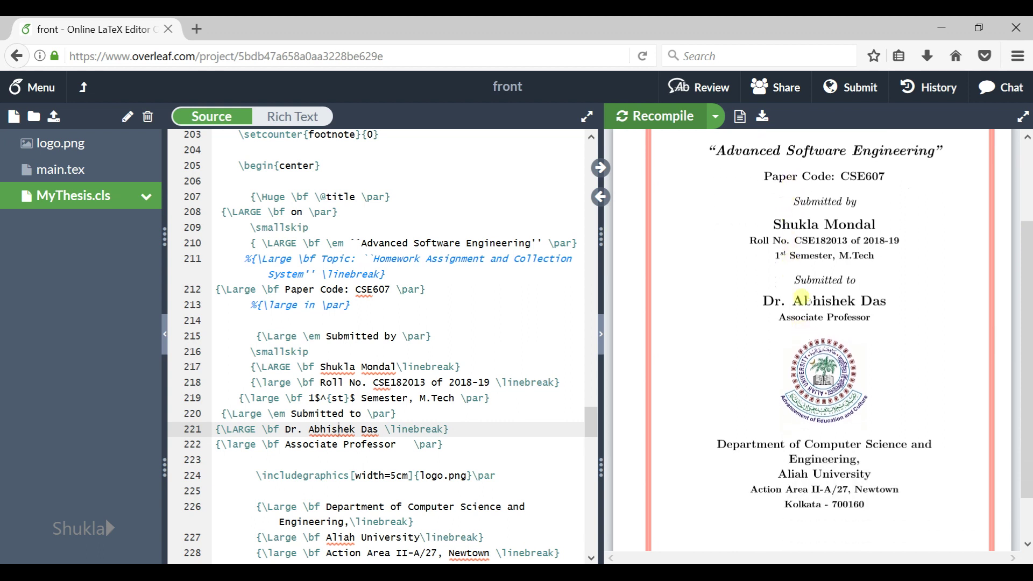
drag(791, 226, 849, 226)
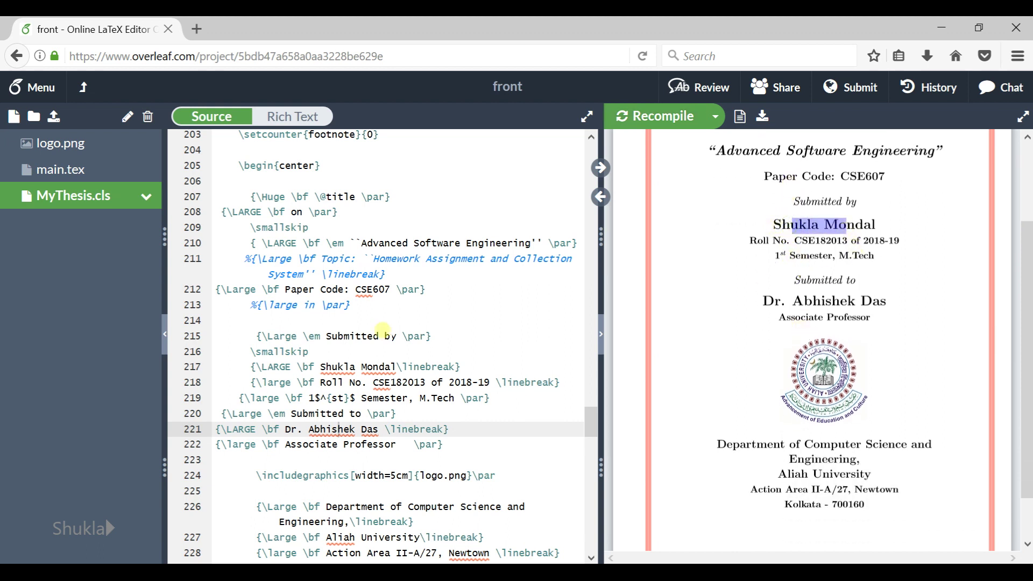
drag(322, 367, 399, 367)
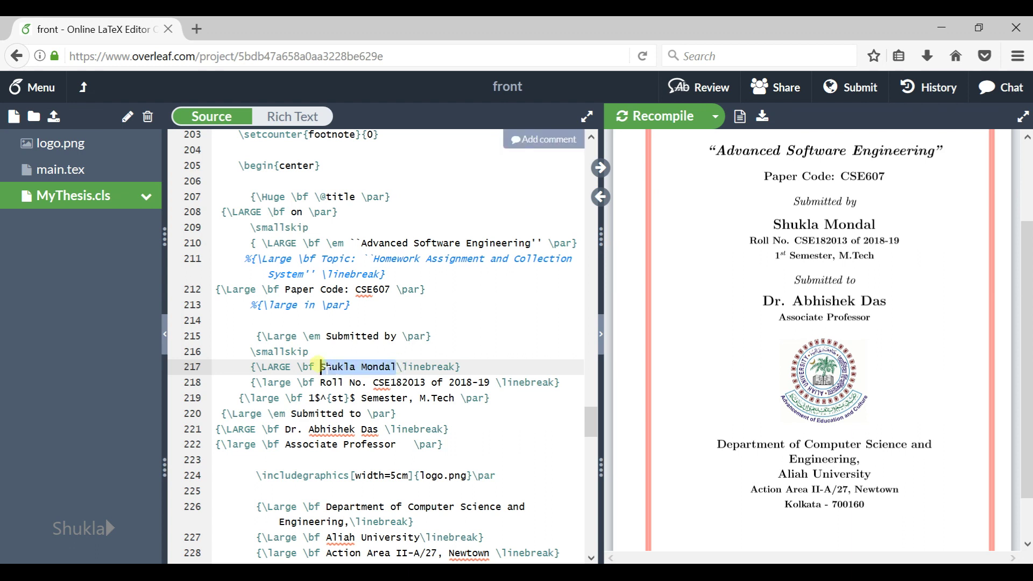
drag(321, 382, 491, 382)
click(338, 398)
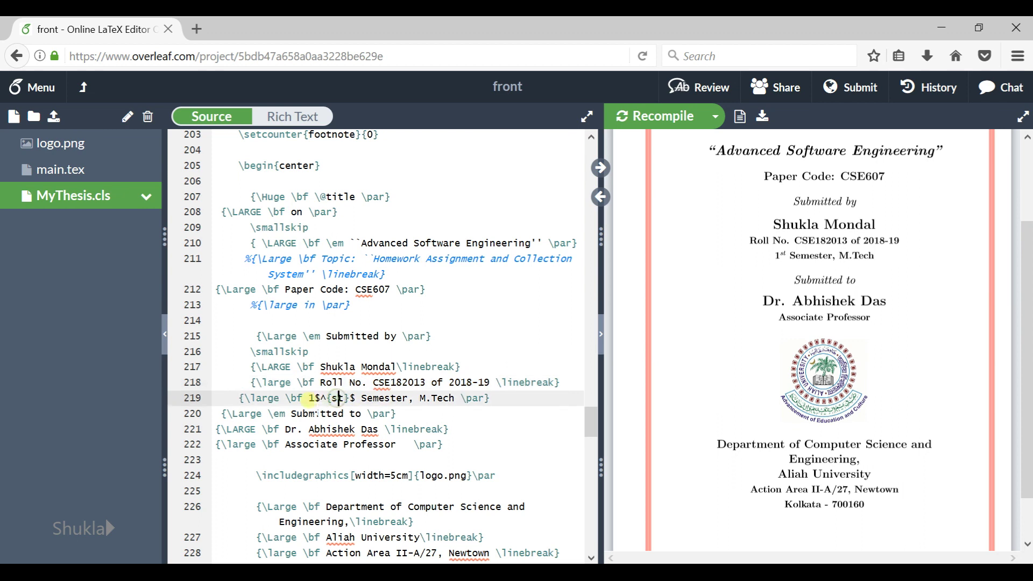
drag(311, 399, 370, 414)
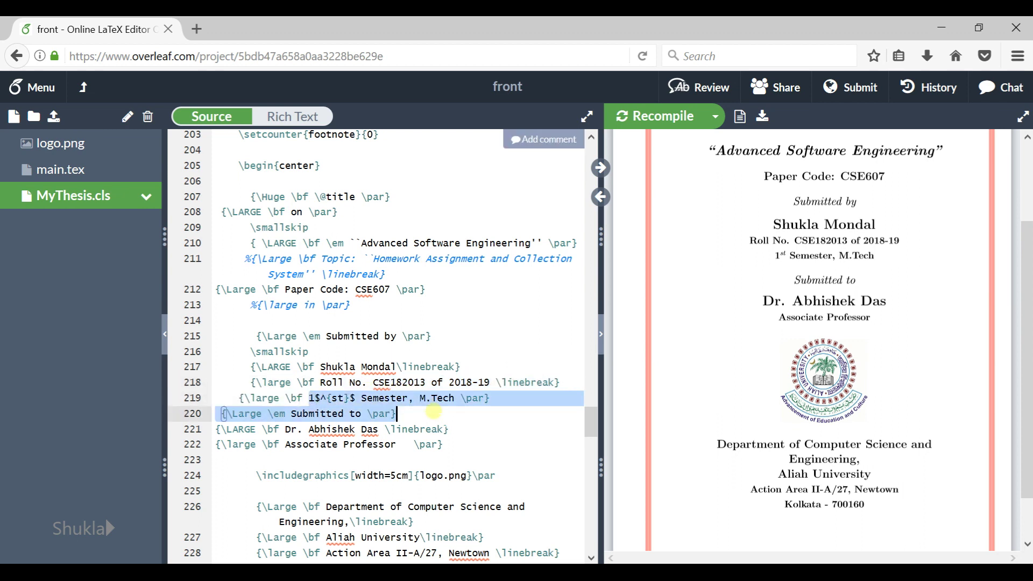
click(356, 414)
scroll(724, 439, down, 1)
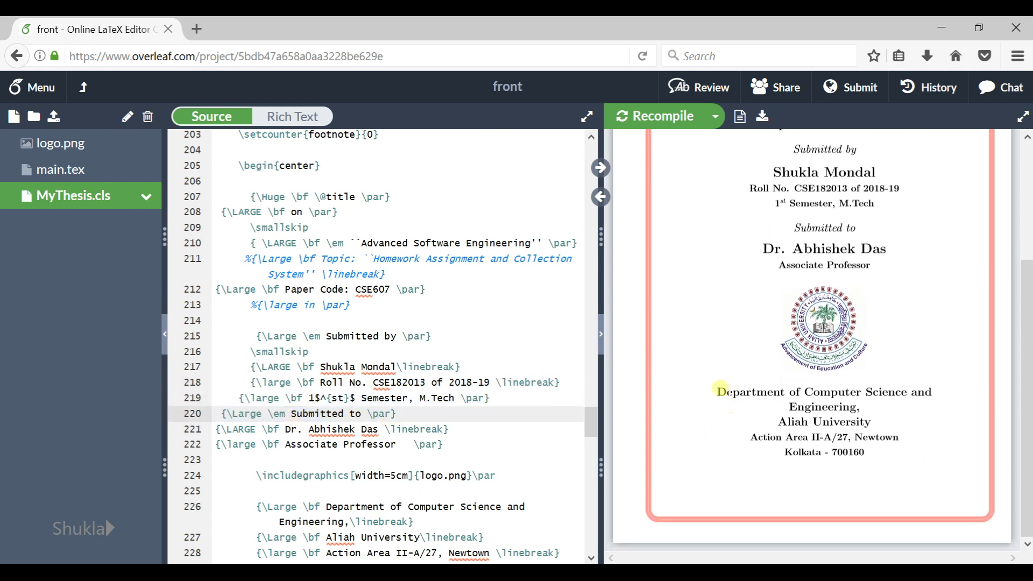
drag(718, 393, 832, 394)
scroll(314, 470, down, 1)
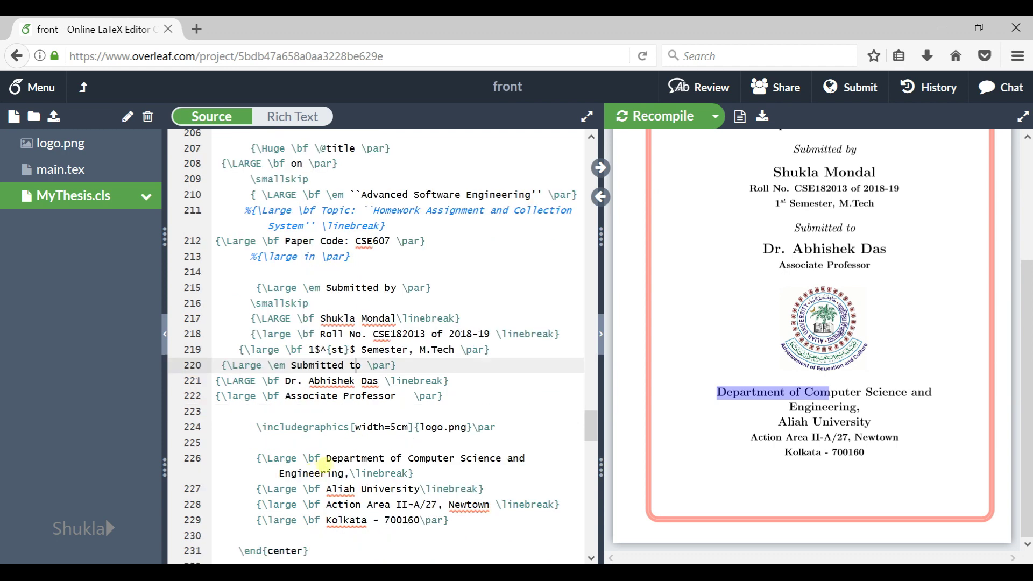
drag(330, 458, 344, 472)
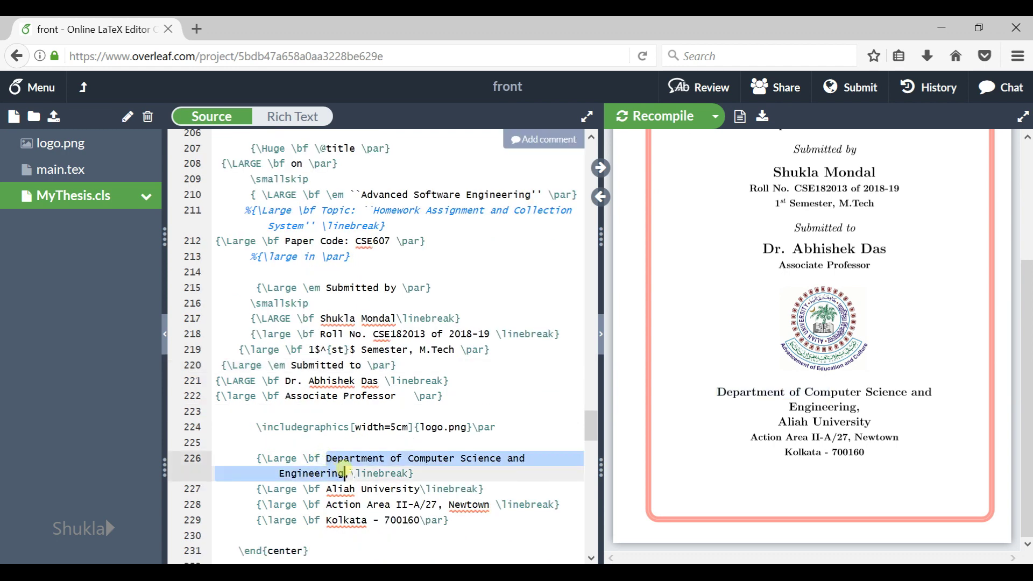
click(382, 490)
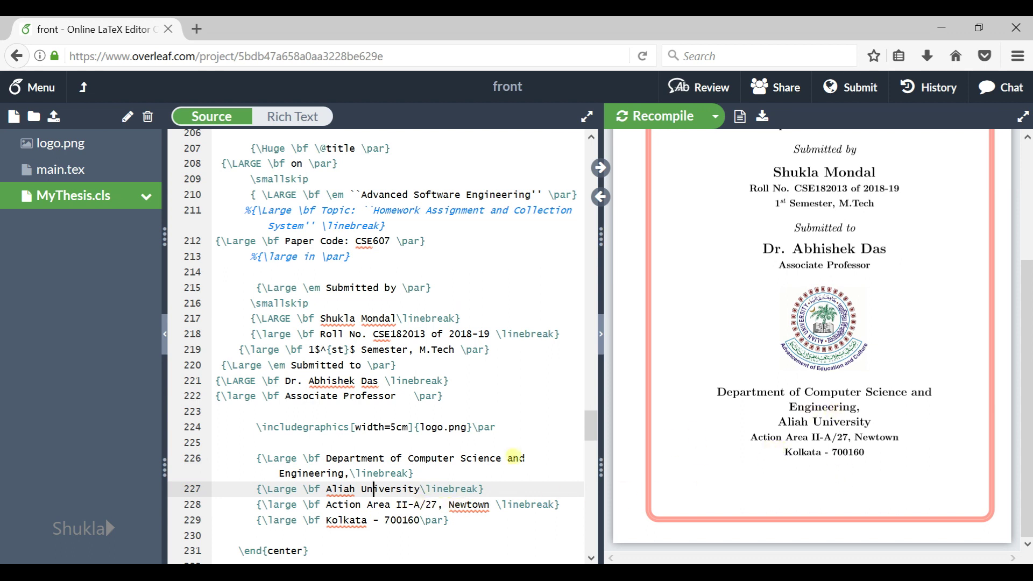
scroll(860, 405, up, 3)
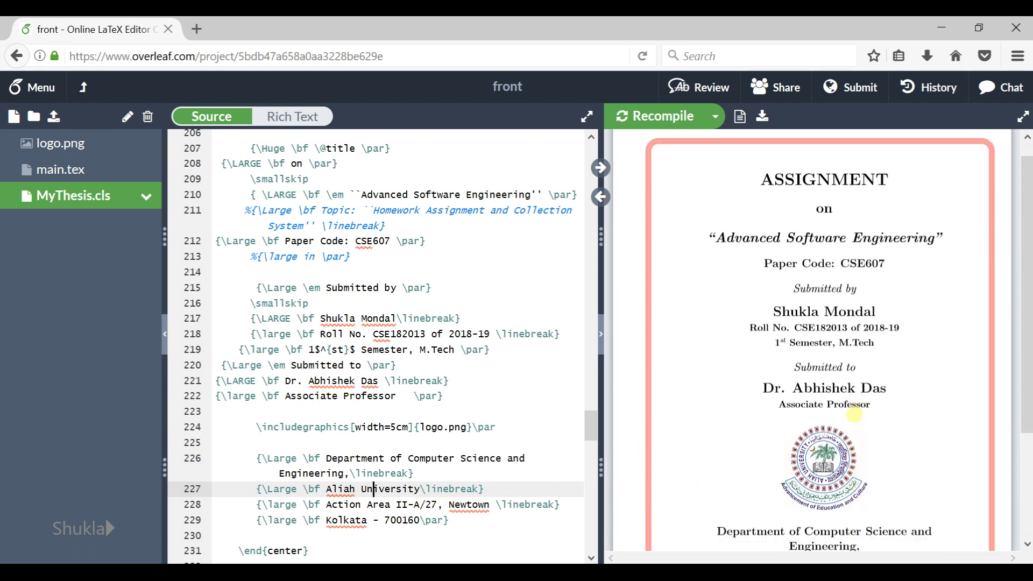
scroll(857, 421, down, 1)
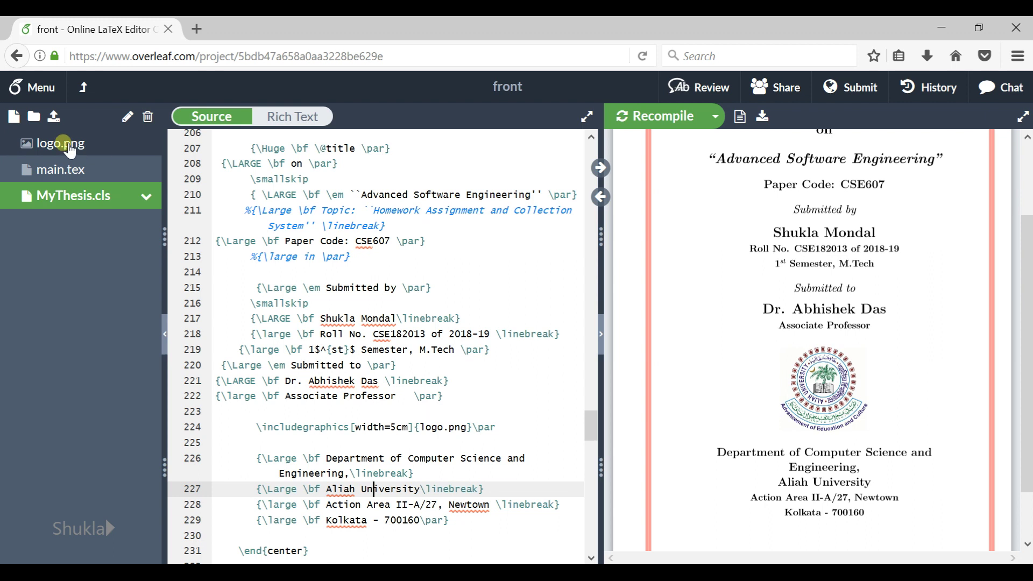
click(87, 149)
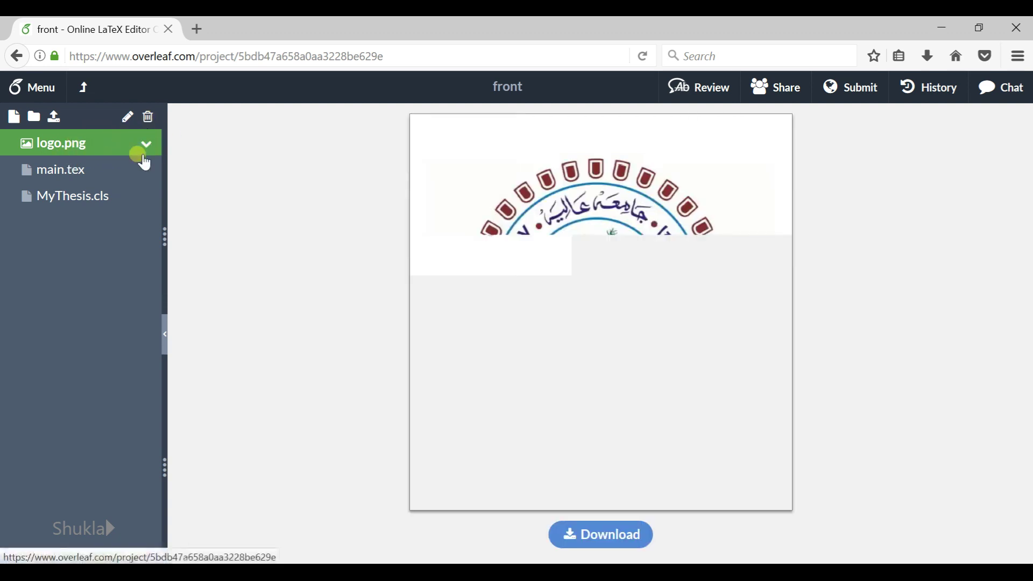
click(74, 195)
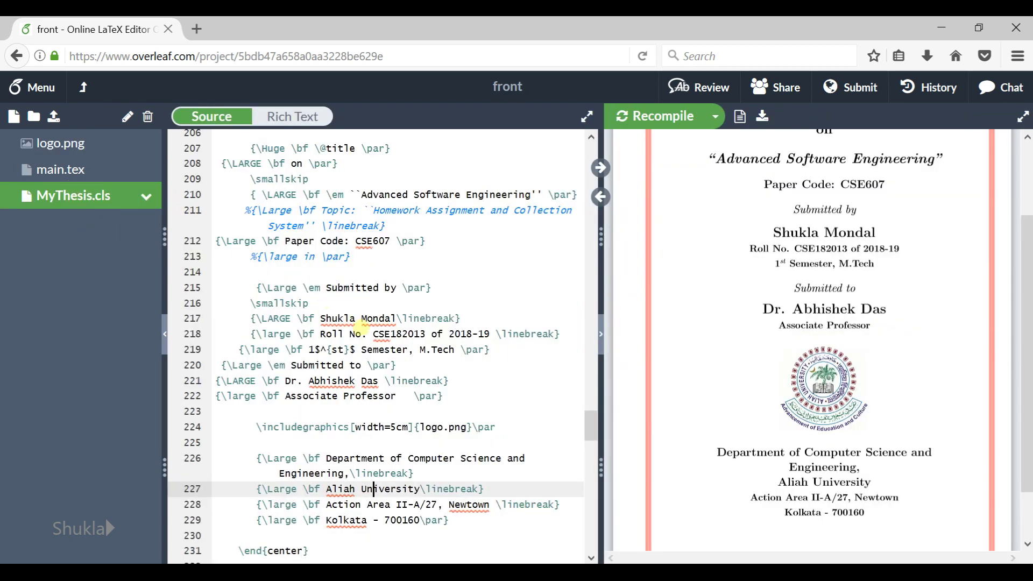
scroll(371, 334, down, 1)
scroll(383, 342, up, 1)
scroll(816, 313, up, 2)
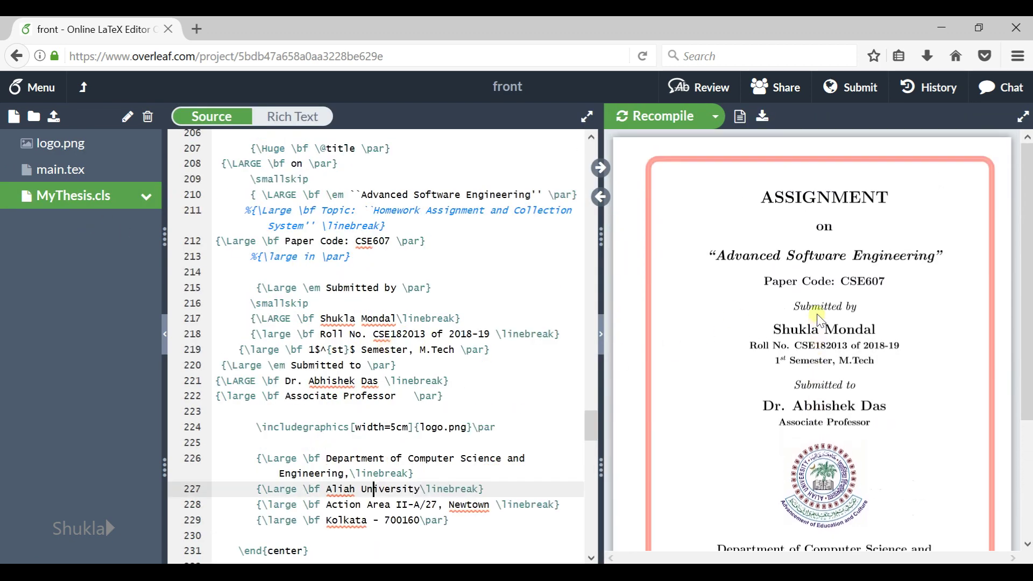
scroll(816, 323, down, 4)
Download the compiled title page and save it to disk as front.pdf
click(374, 489)
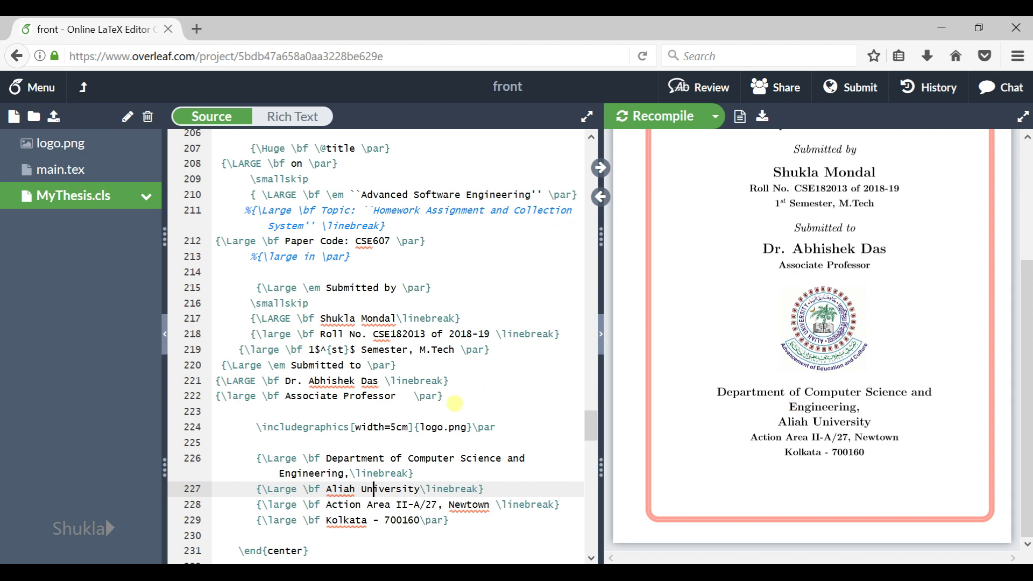
scroll(439, 416, down, 1)
scroll(438, 415, up, 1)
scroll(807, 266, up, 2)
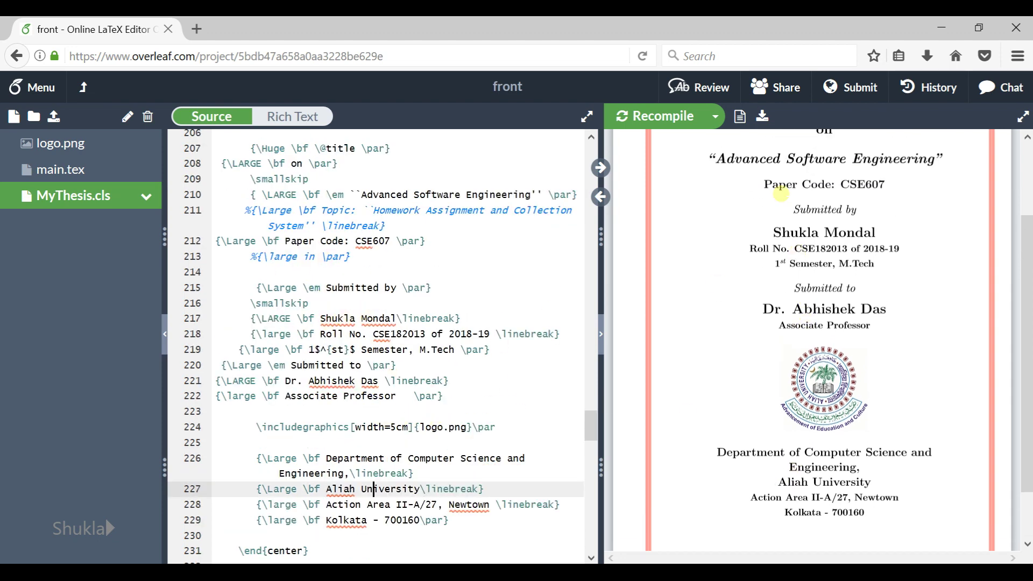
click(764, 117)
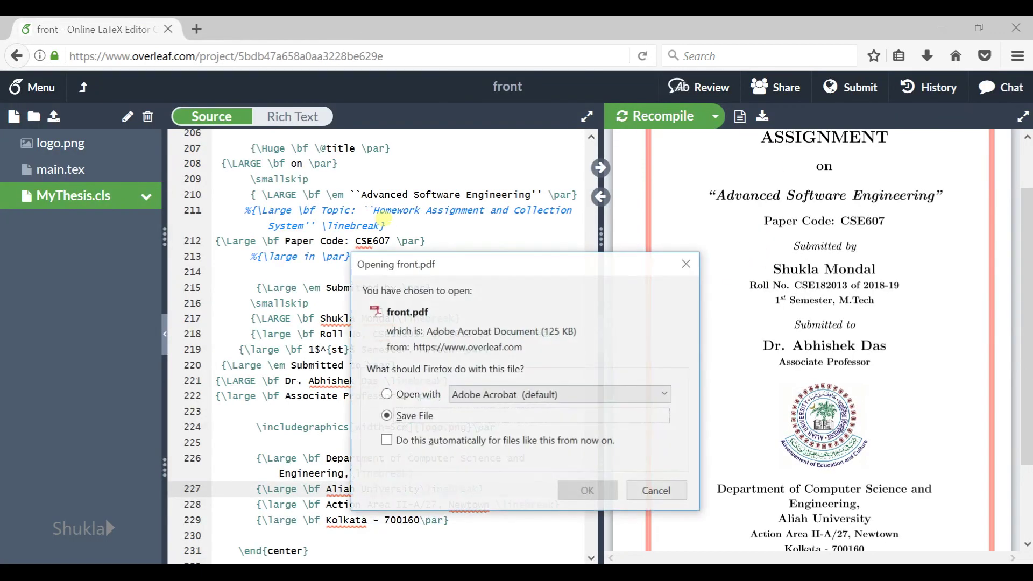
click(490, 418)
click(574, 490)
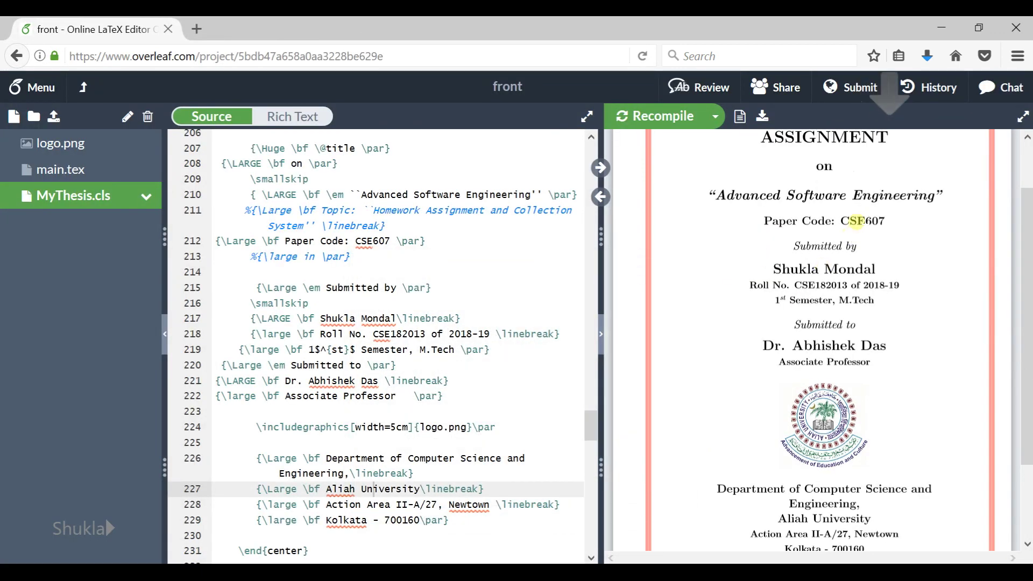
Open front.pdf from recent downloads to check the red border, then close the viewer
click(928, 56)
click(735, 105)
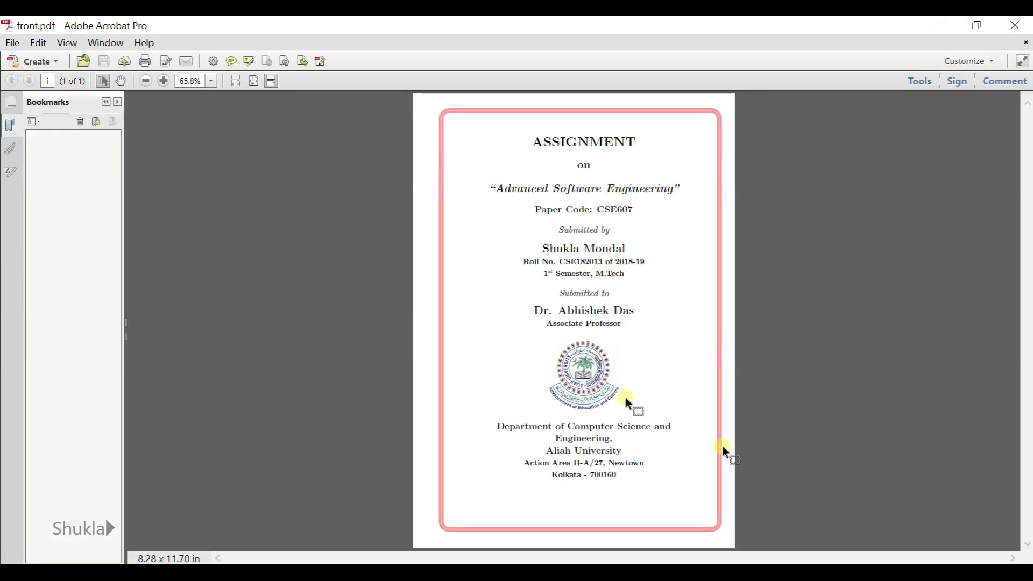
click(1016, 26)
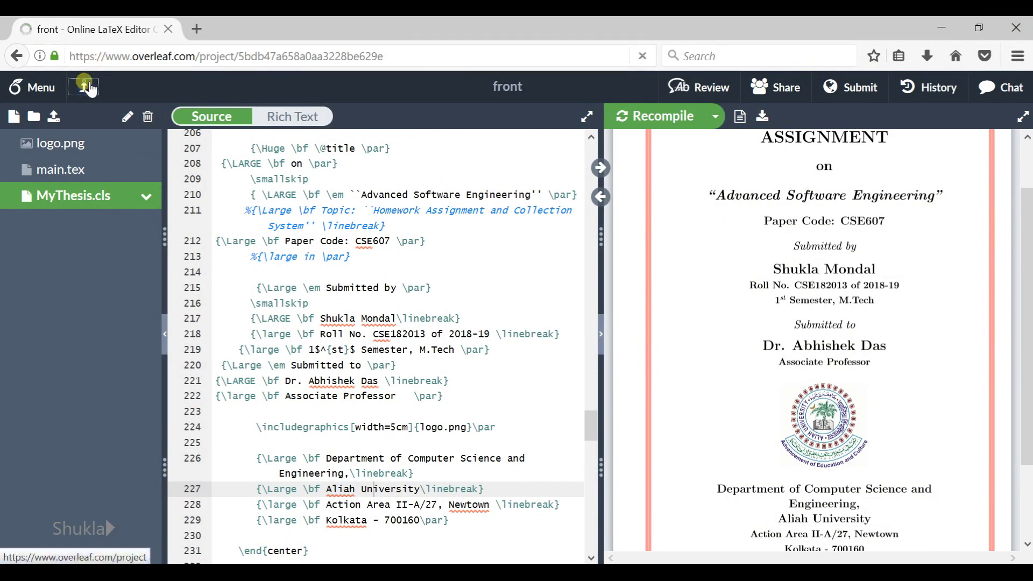
Return to the Overleaf project list and confirm the front project is owned by you
click(82, 89)
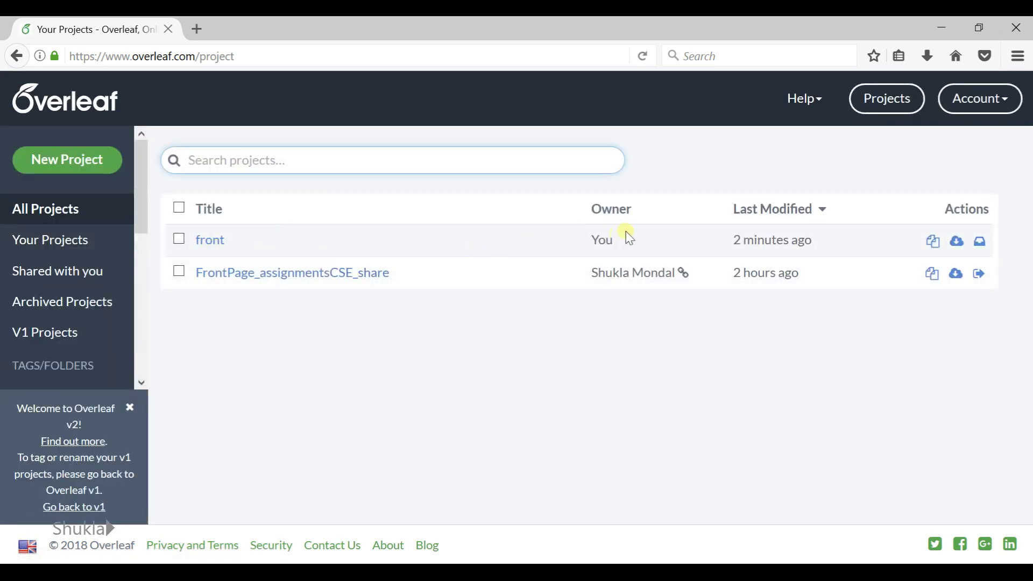
double_click(613, 239)
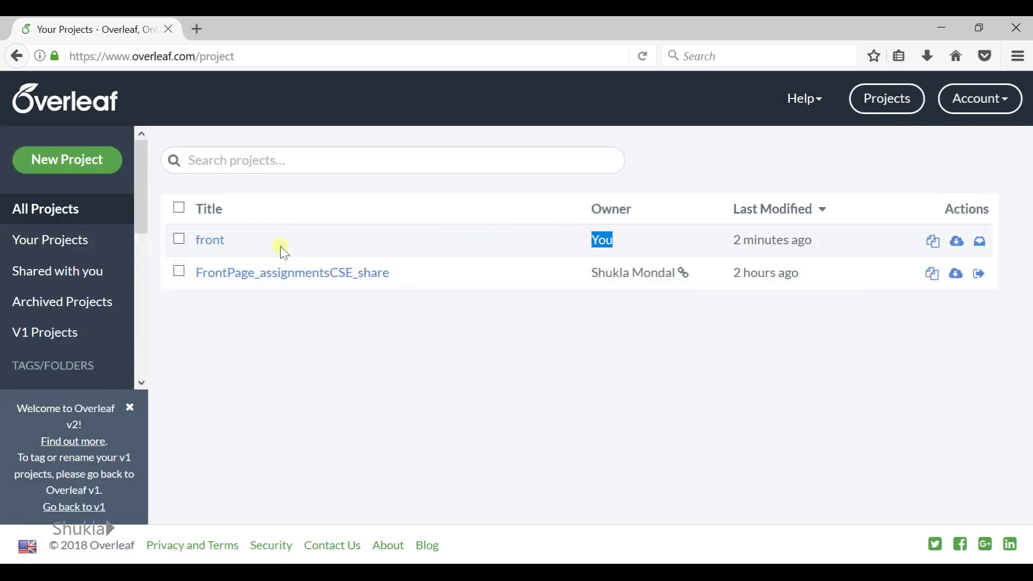